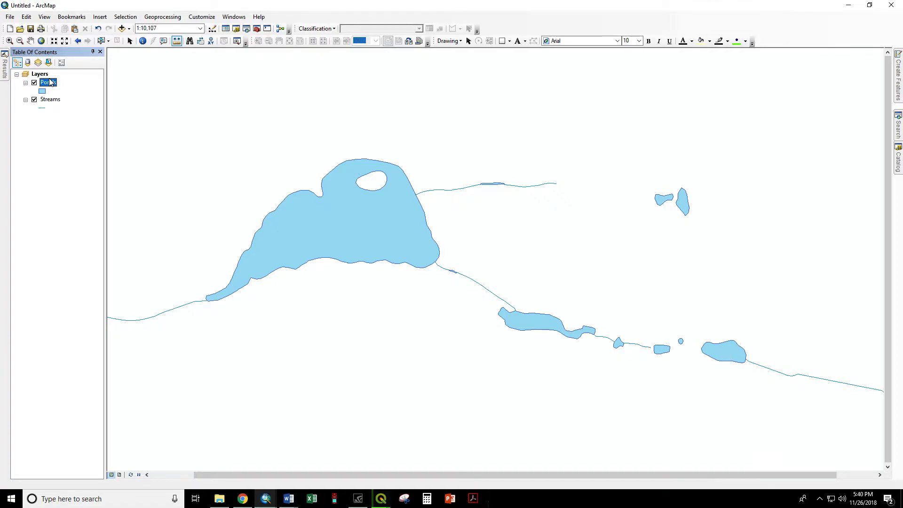
Set up a Buffer of the Ponds layer with a linear distance of 50 feet.
click(159, 18)
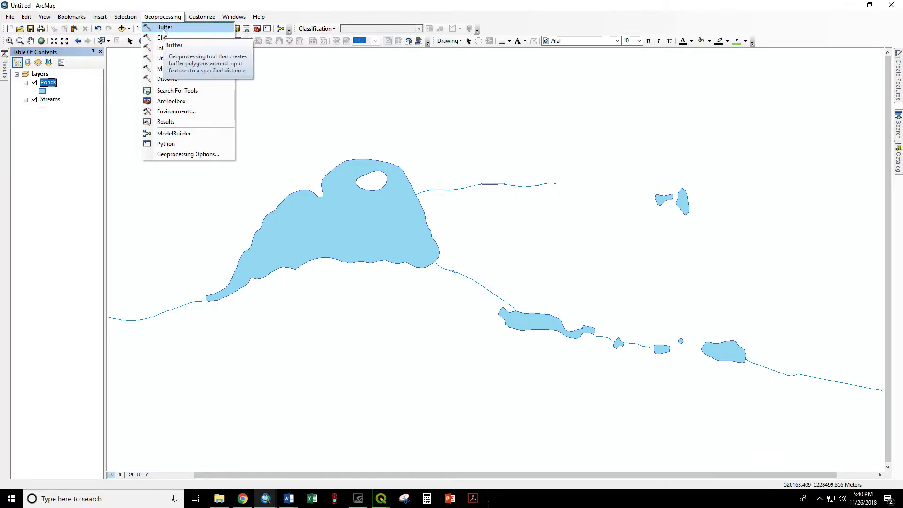
click(165, 28)
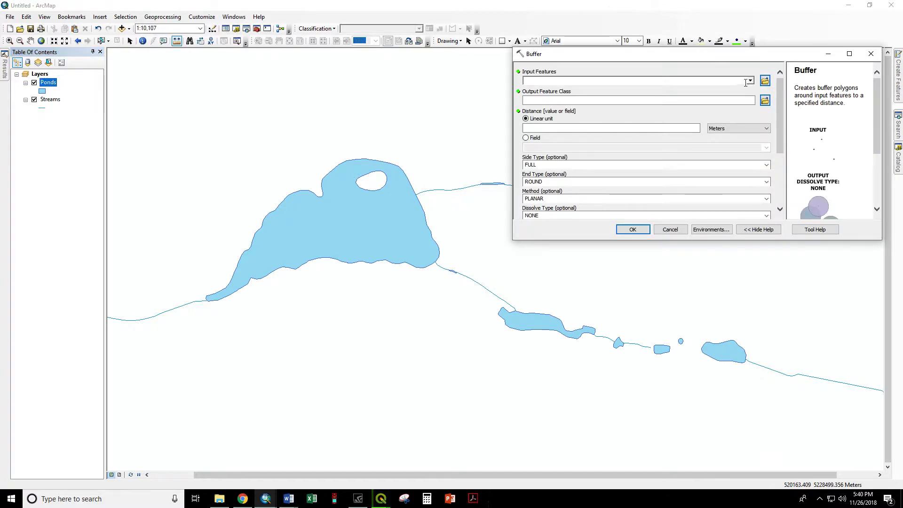
click(751, 81)
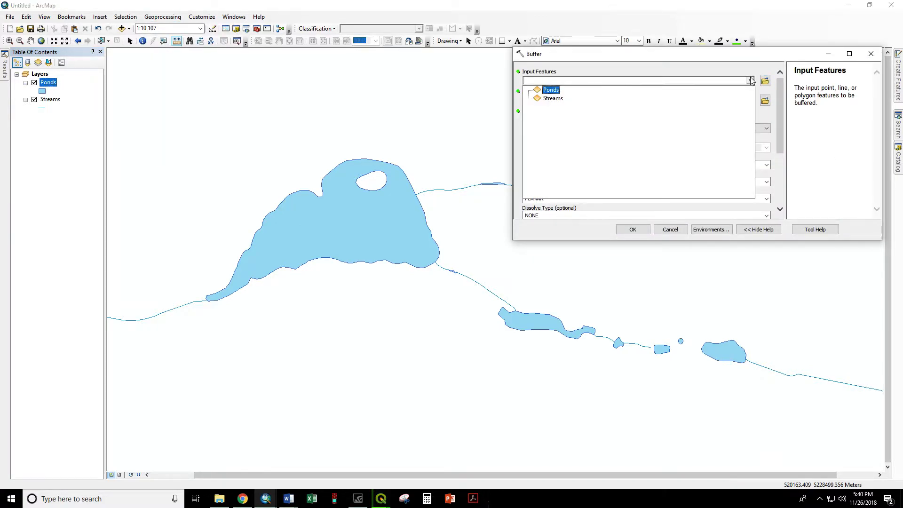
click(552, 90)
click(716, 128)
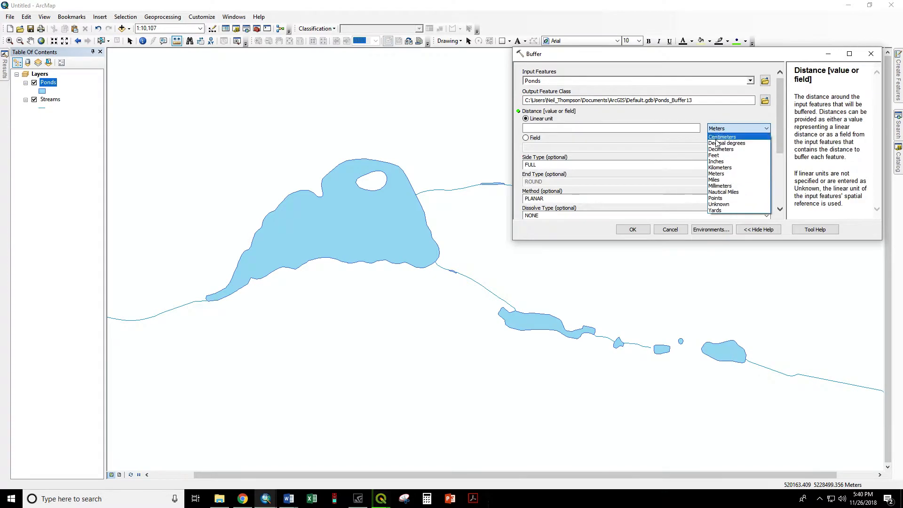
click(713, 155)
click(695, 128)
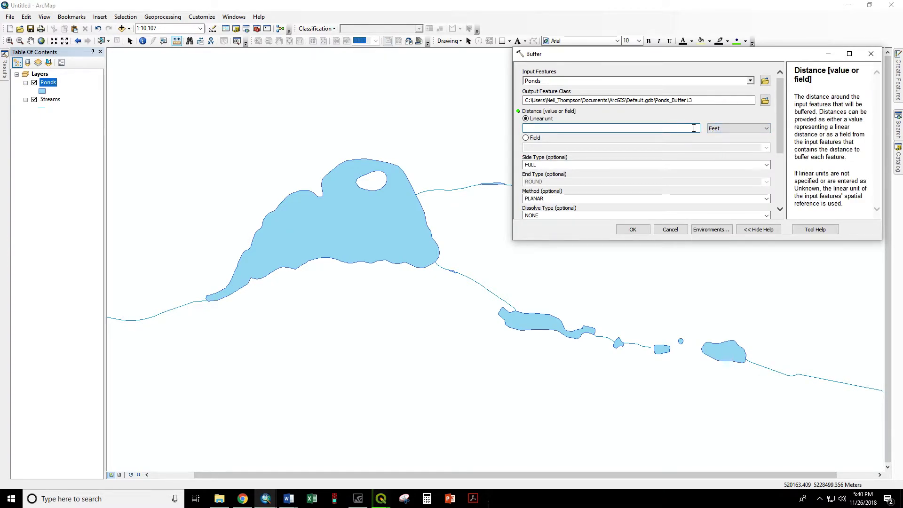
click(768, 166)
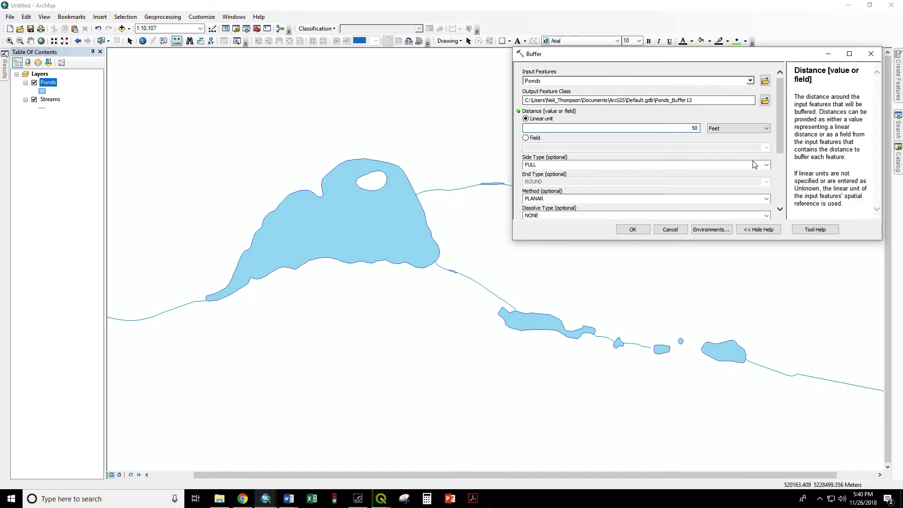
Set the pond buffer's Side Type to OUTSIDE_ONLY and Dissolve Type to ALL, and run it.
click(767, 166)
click(732, 177)
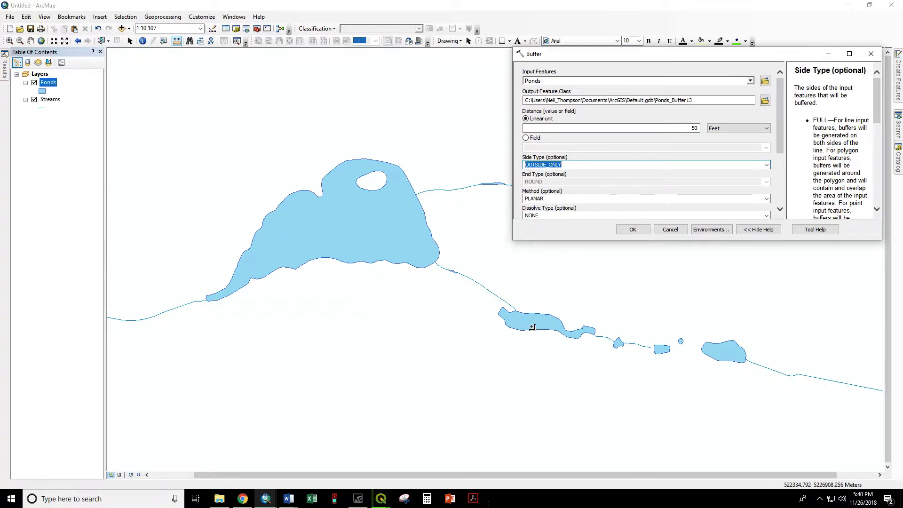
scroll(779, 138, down, 3)
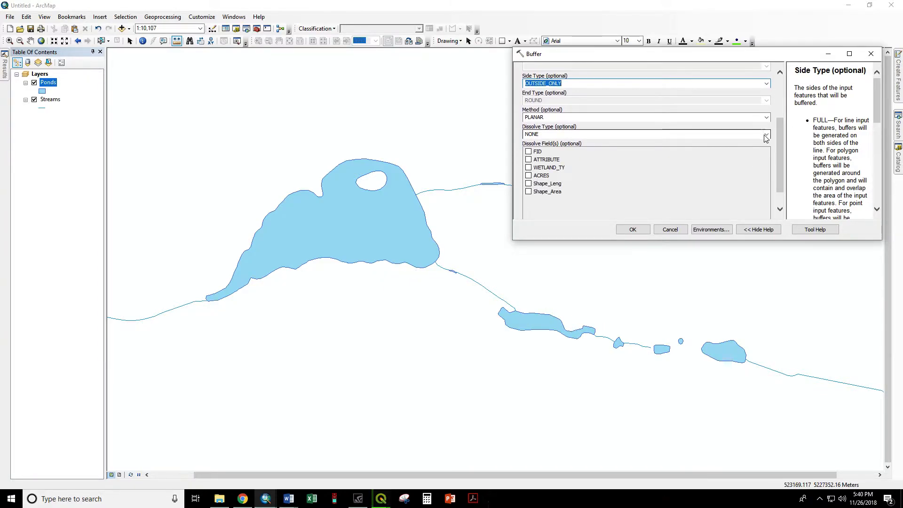
click(765, 136)
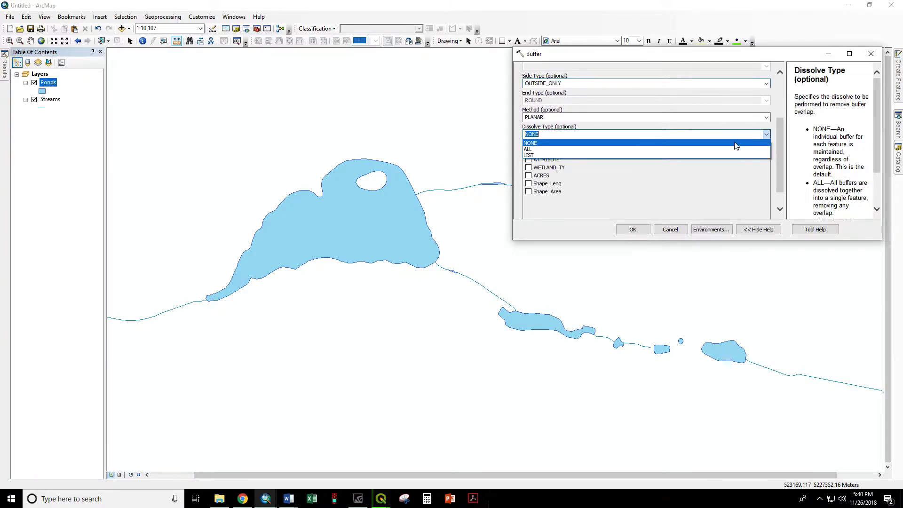
click(721, 150)
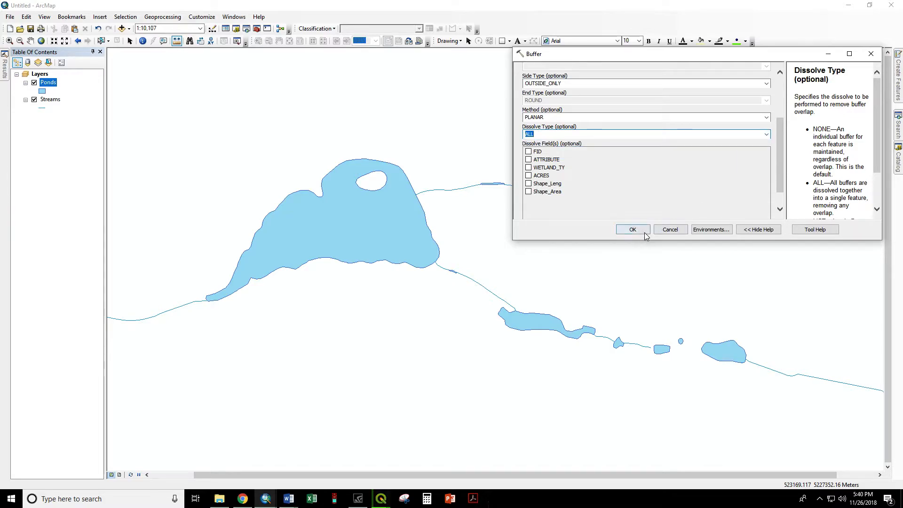
click(640, 231)
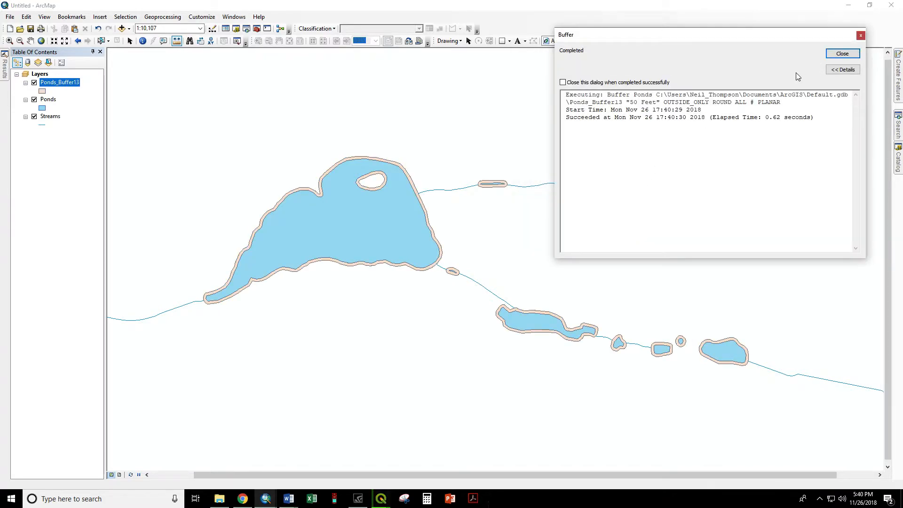
click(842, 54)
Hide the Ponds layer and move the Streams layer above the pond buffer in the layer order.
scroll(417, 193, down, 3)
scroll(418, 188, down, 3)
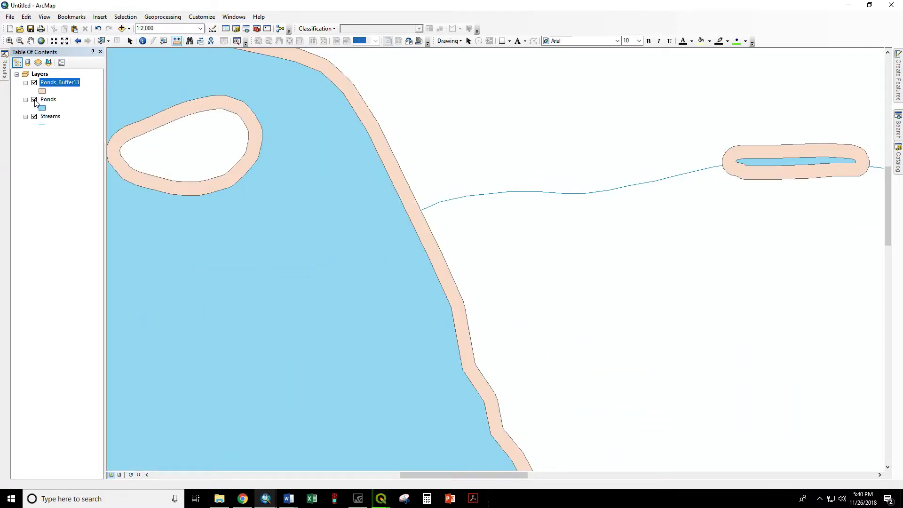
click(34, 100)
drag(49, 117, 56, 79)
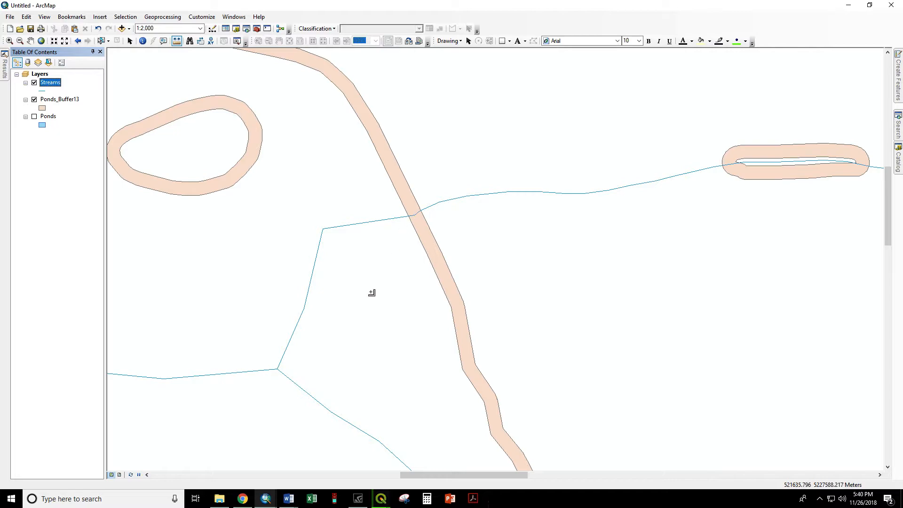
Clip the Streams layer using the pond buffer layer as the clip features.
click(164, 21)
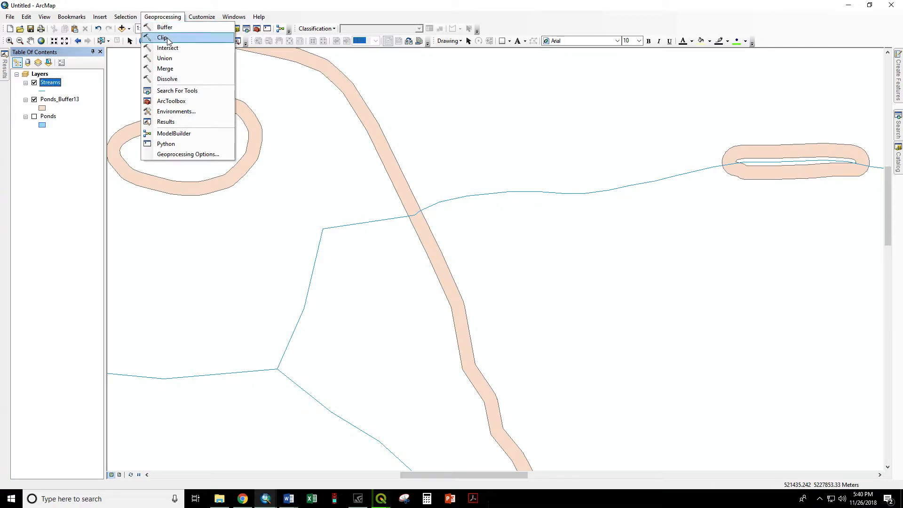
click(168, 40)
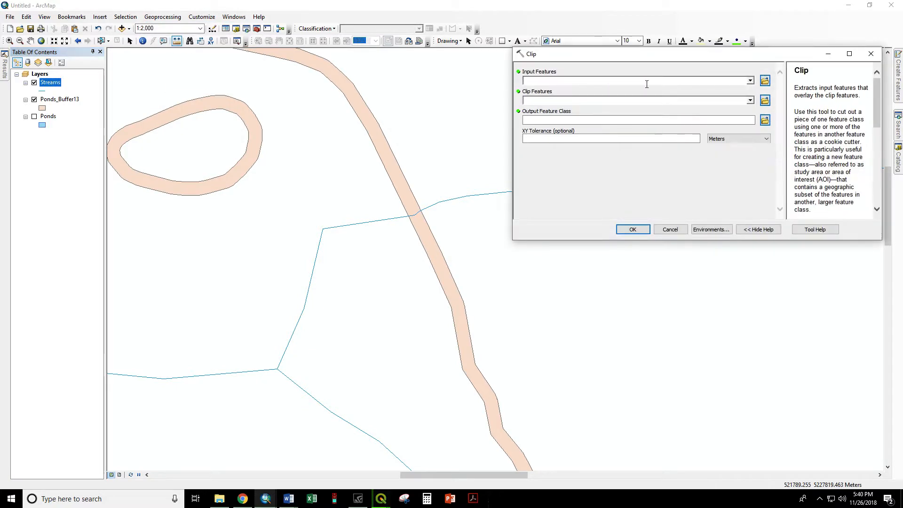
click(750, 81)
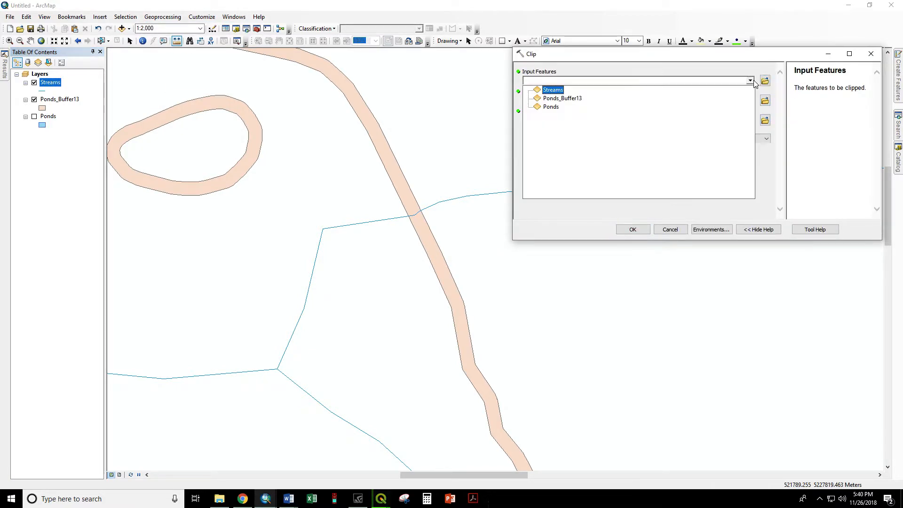
click(555, 90)
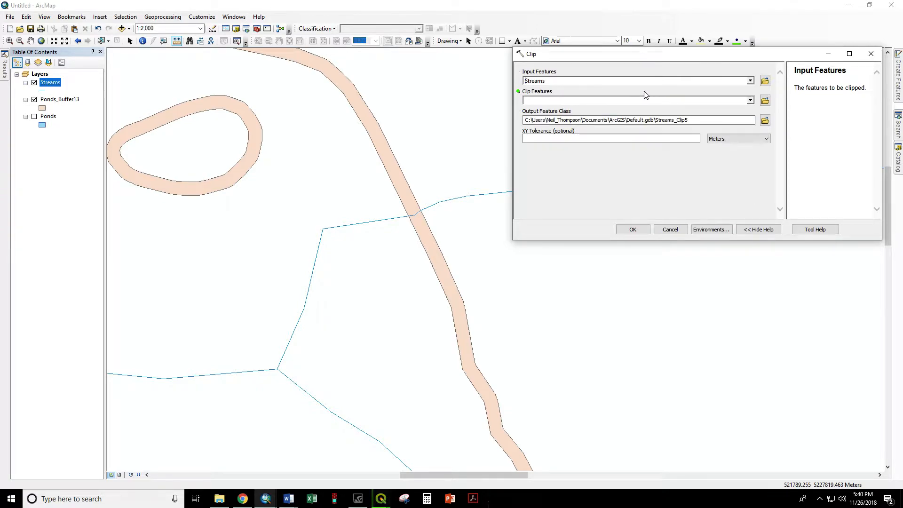
click(750, 100)
click(571, 119)
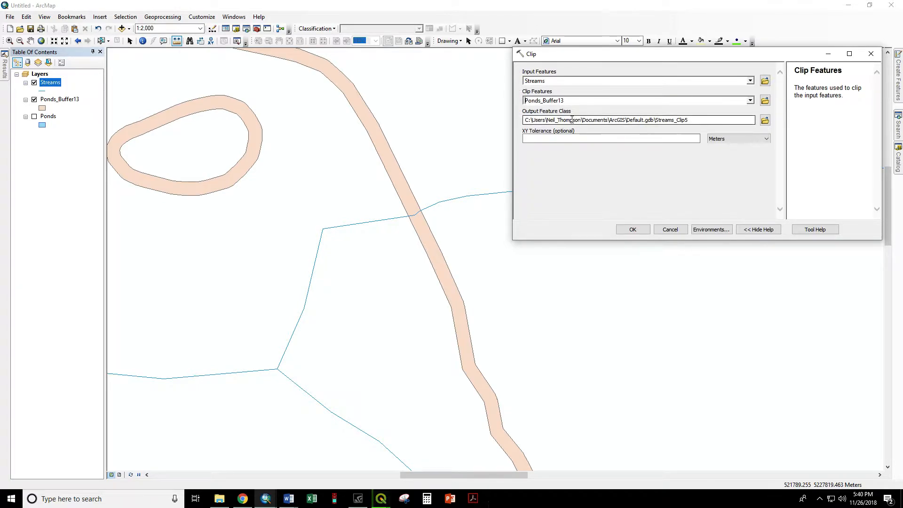
click(632, 229)
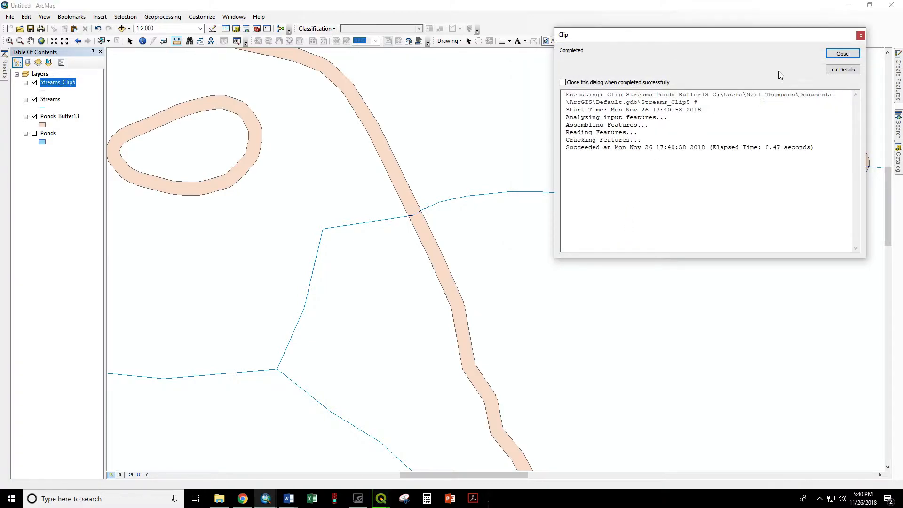
click(831, 55)
Hide the original Streams layer and the pond buffer layer, leaving only the clipped stream segments displayed.
click(34, 99)
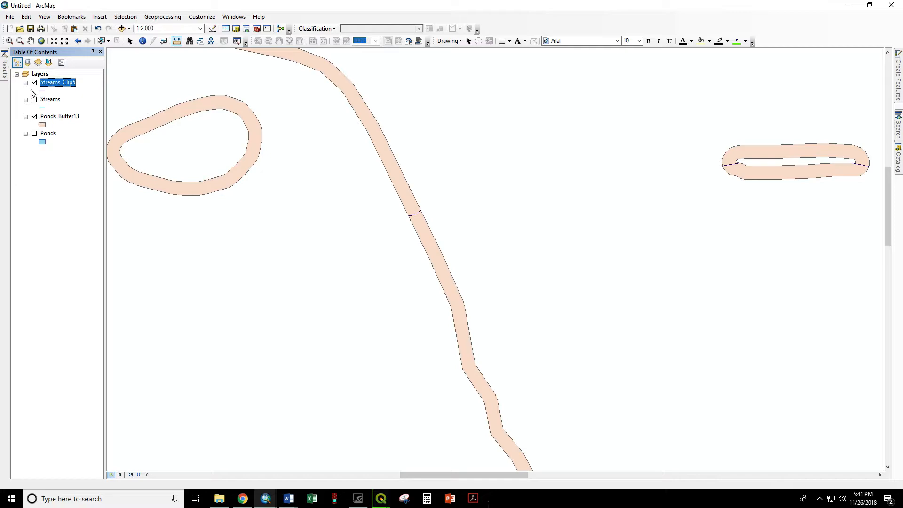
click(34, 116)
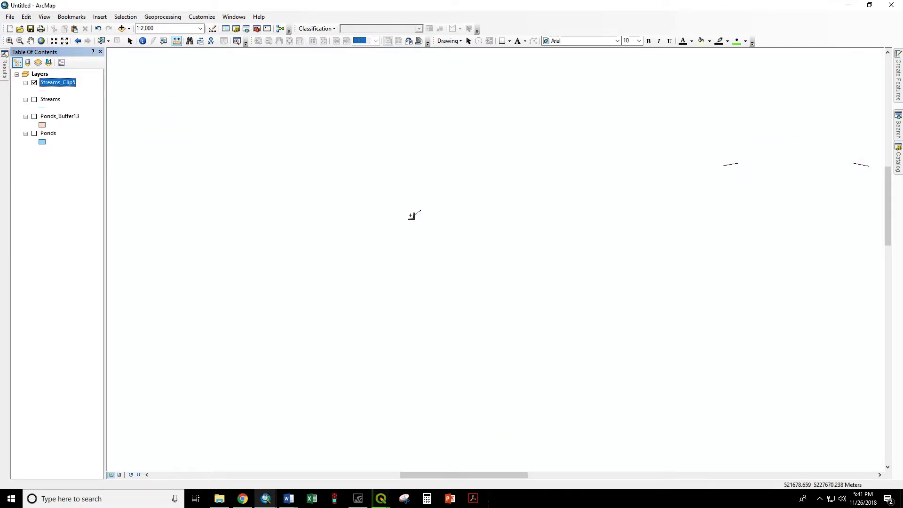
click(34, 133)
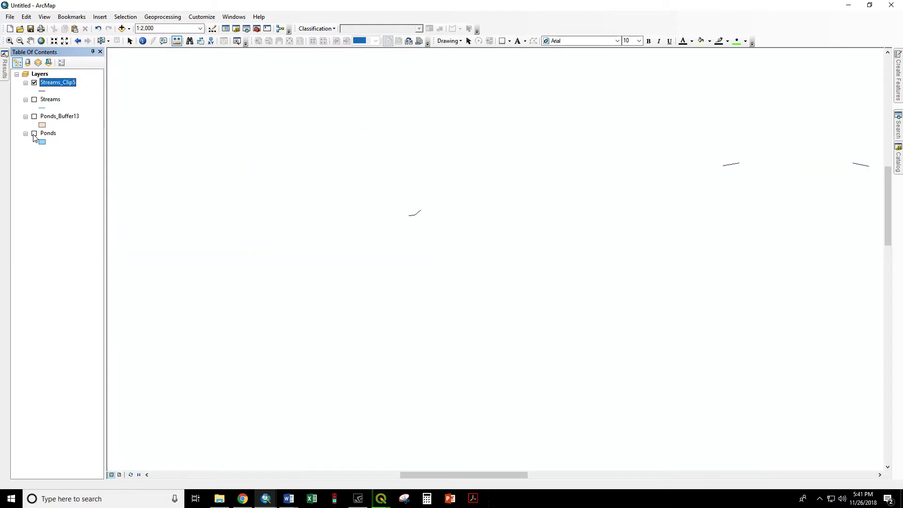
Set up a Buffer of the clipped streams layer with a linear distance of 50 feet.
click(161, 19)
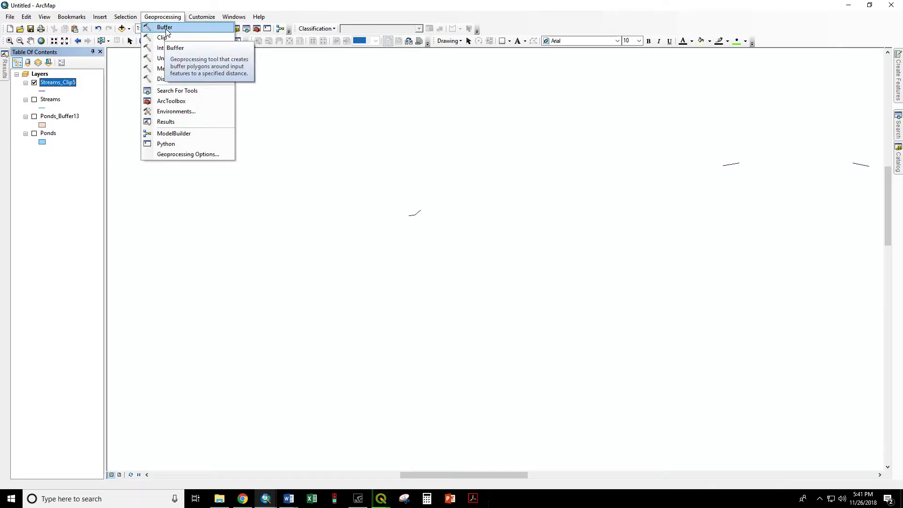
click(165, 28)
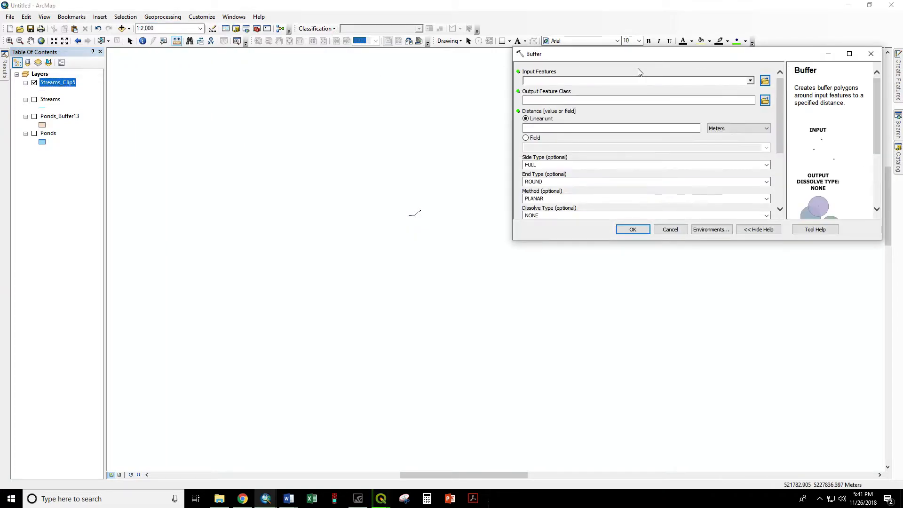
click(750, 80)
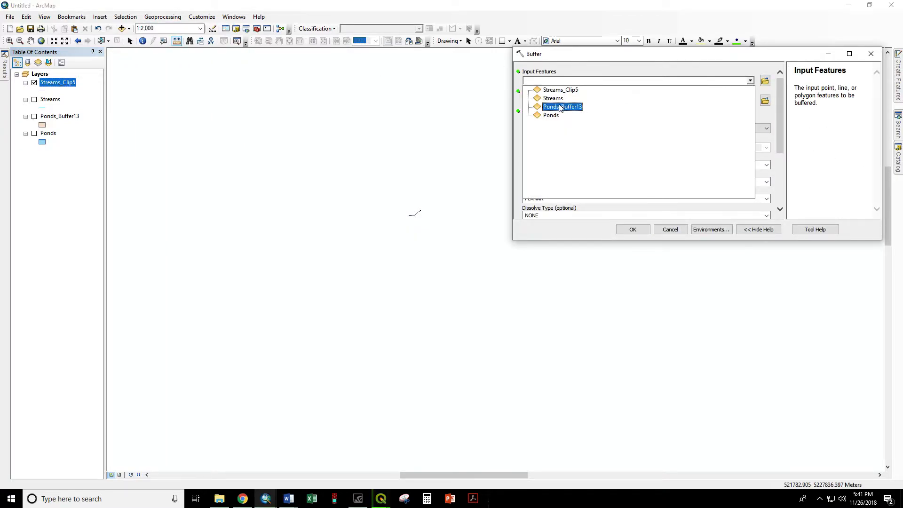
click(556, 91)
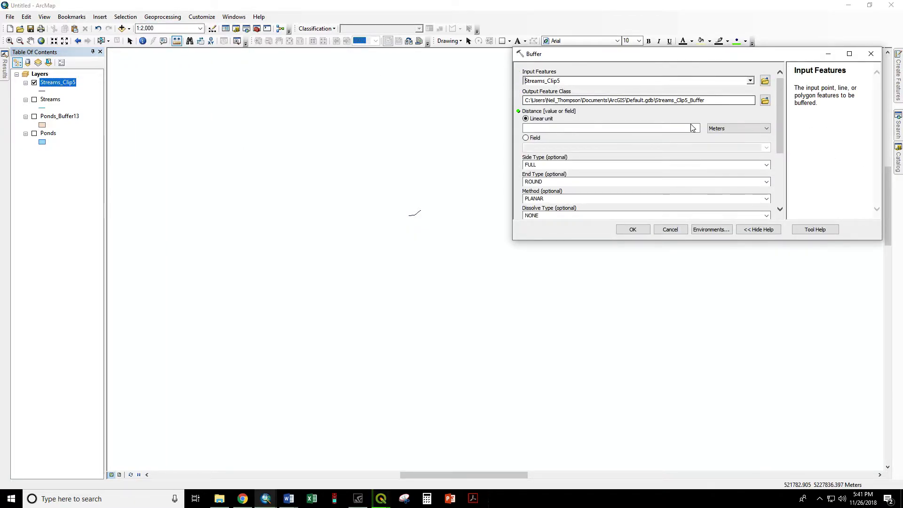
click(723, 130)
click(719, 154)
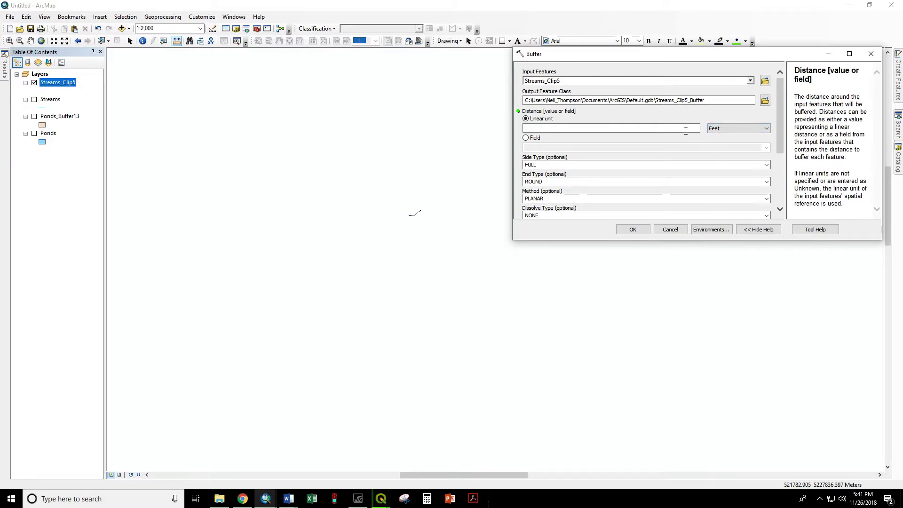
click(616, 127)
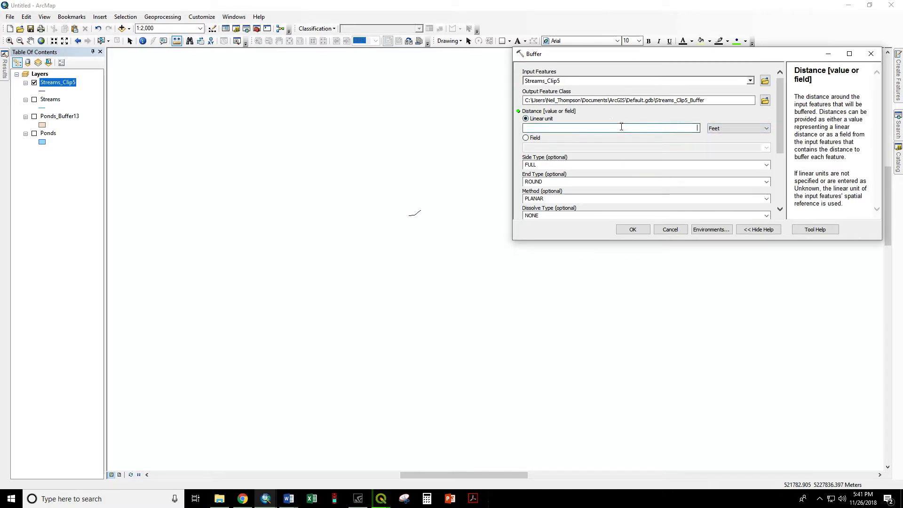
text(50)
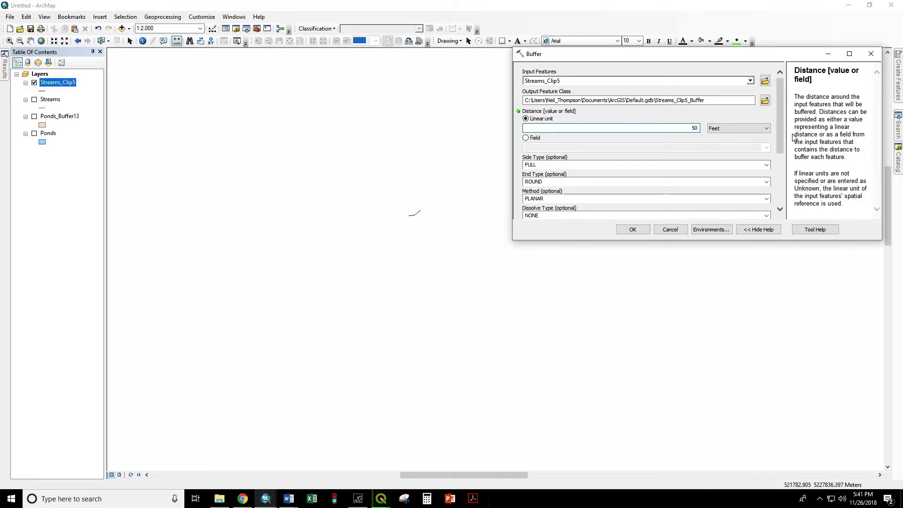
Run the clipped-stream buffer with Dissolve Type ALL and turn the Ponds layer back on.
scroll(782, 141, down, 3)
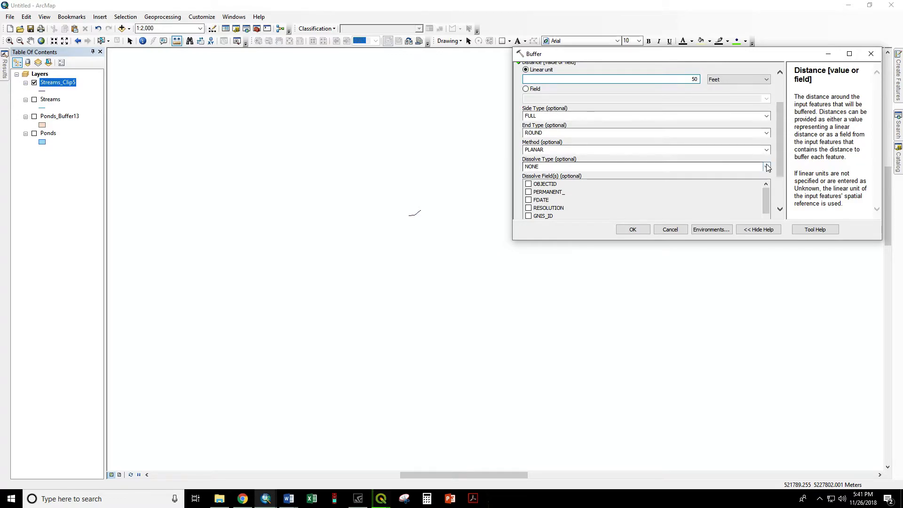
click(768, 168)
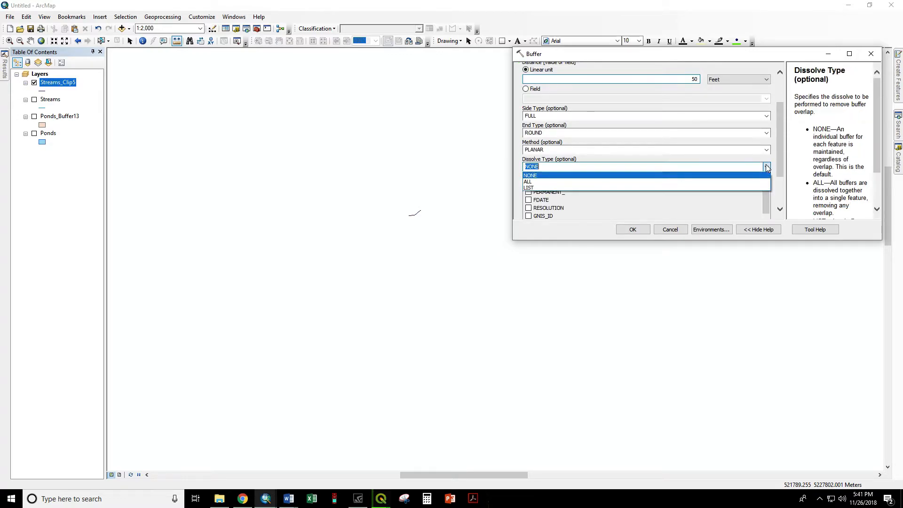
click(727, 181)
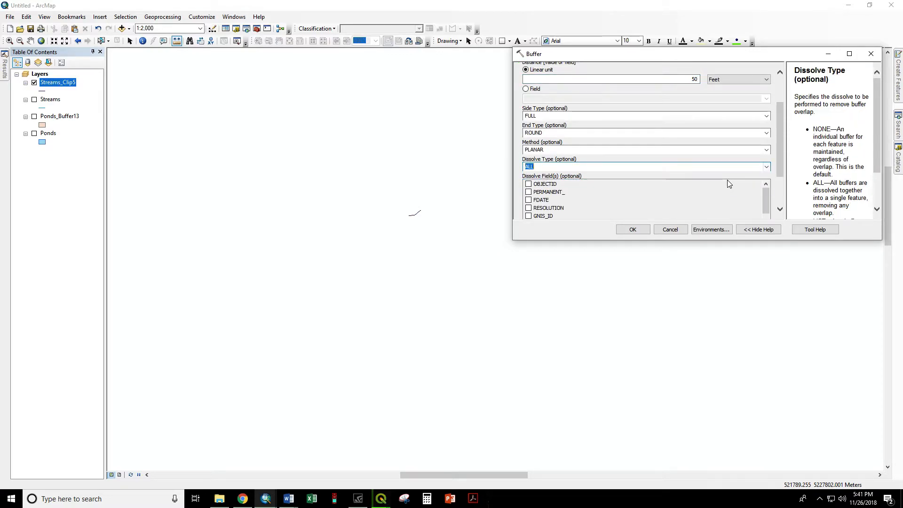
click(632, 229)
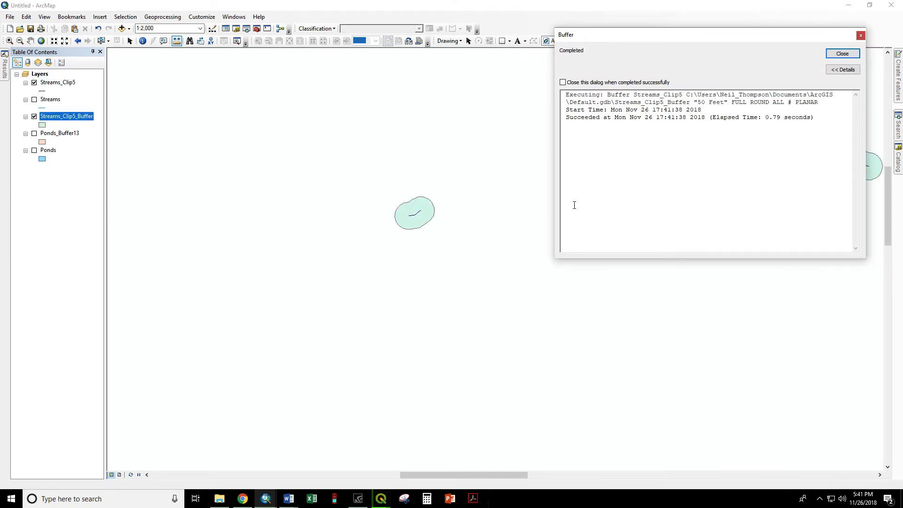
click(842, 53)
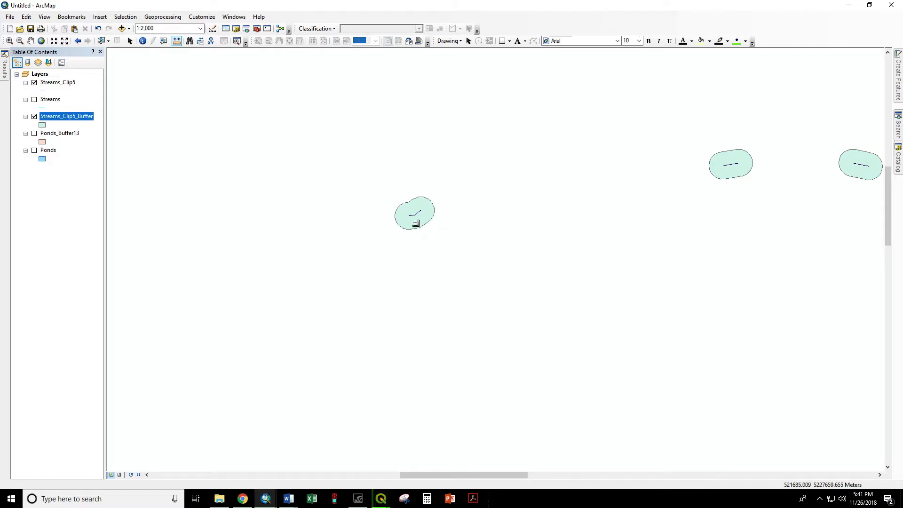
click(34, 151)
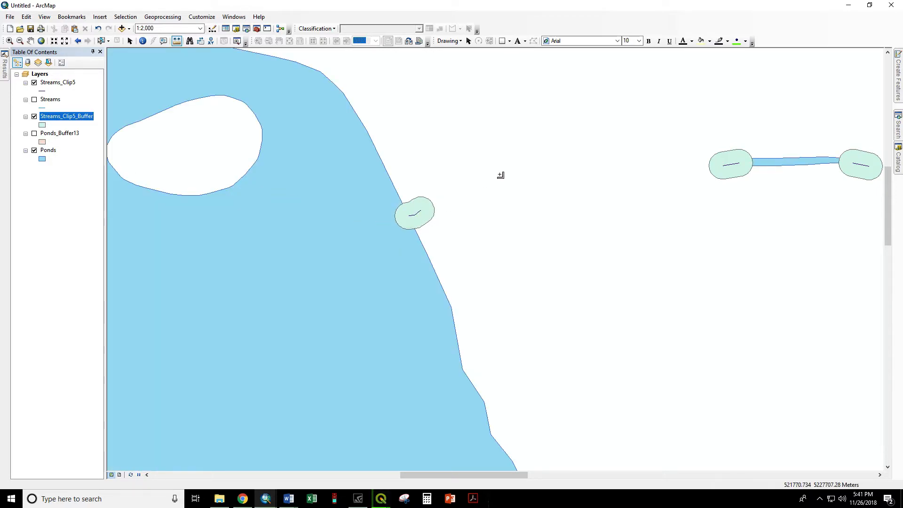
Find the Erase analysis tool and erase the Ponds polygons from the Streams_Clip5_Buffer layer.
click(897, 137)
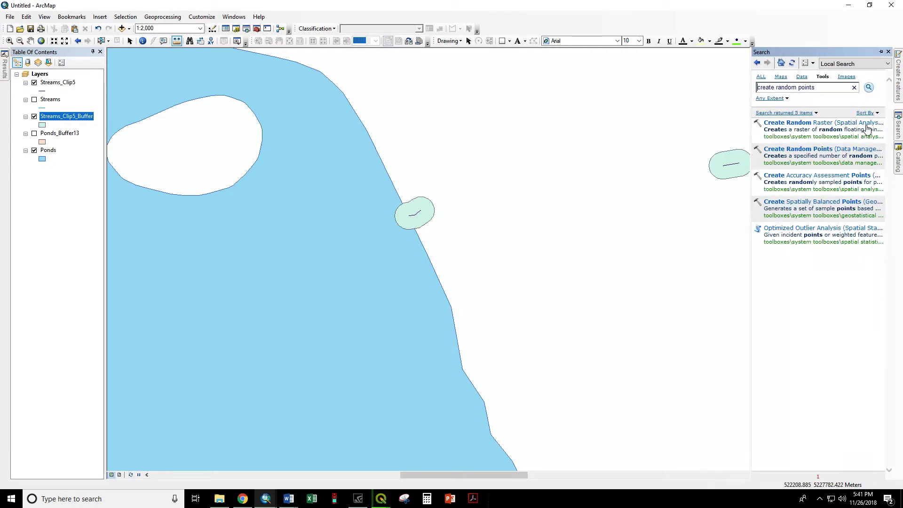
click(819, 89)
text(erase)
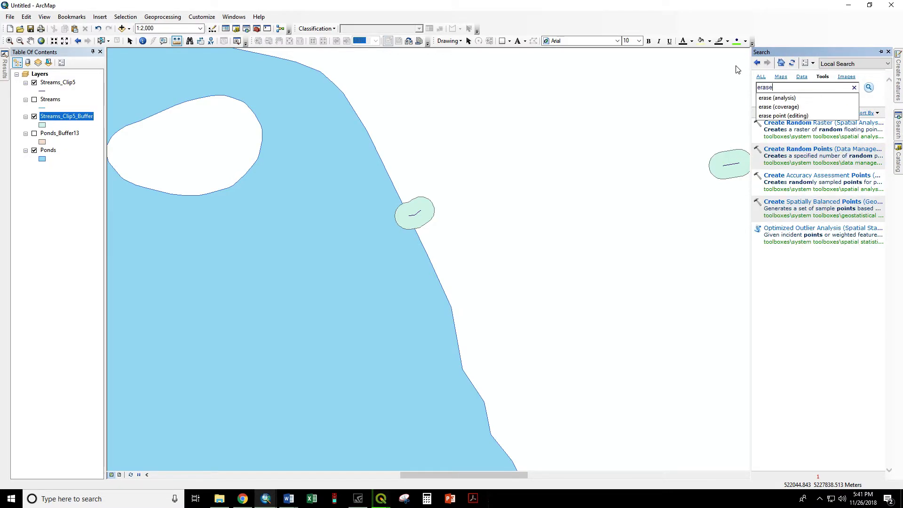
key(Return)
click(779, 149)
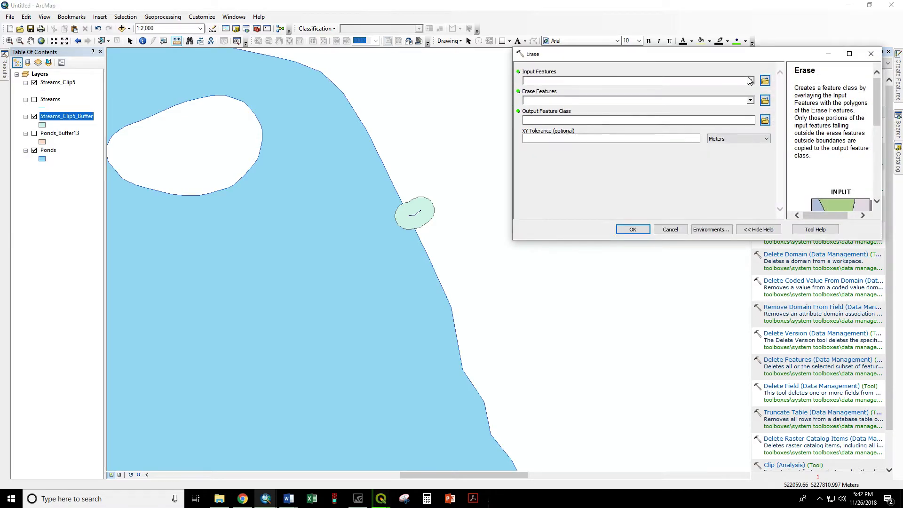
click(751, 81)
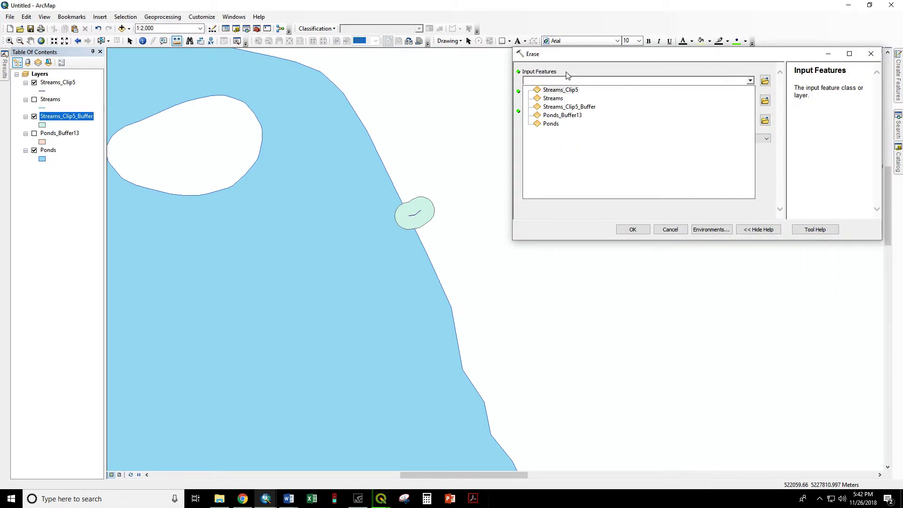
click(567, 107)
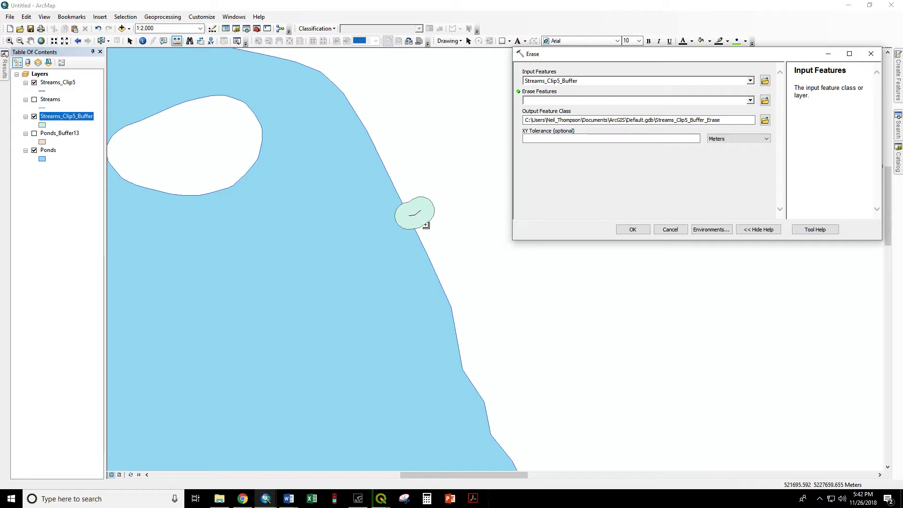
click(751, 100)
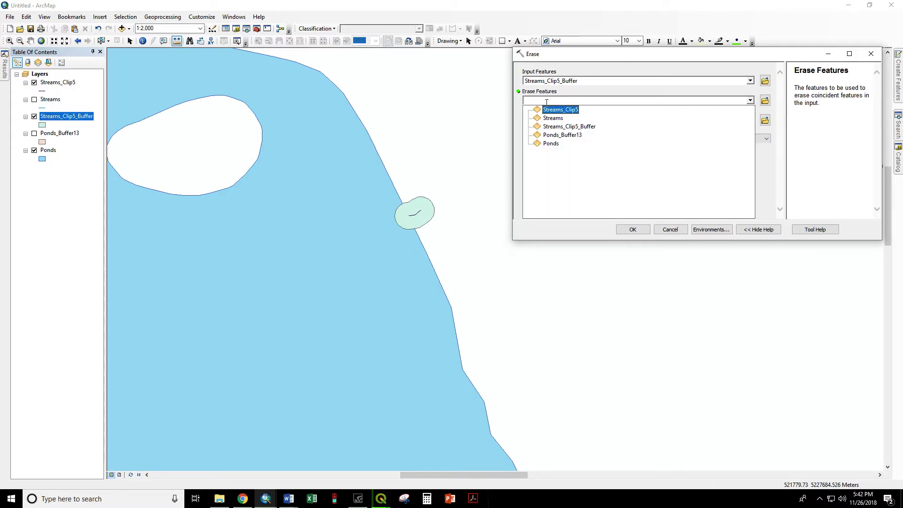
click(551, 144)
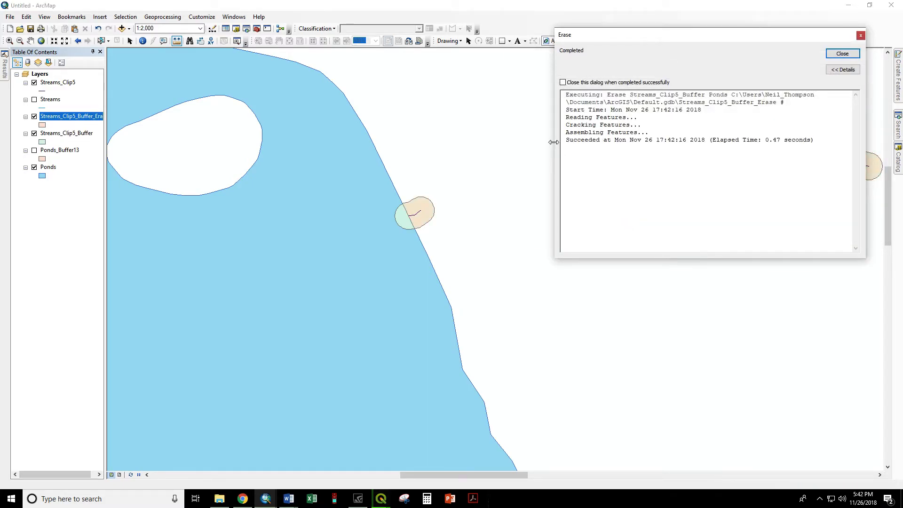
click(842, 55)
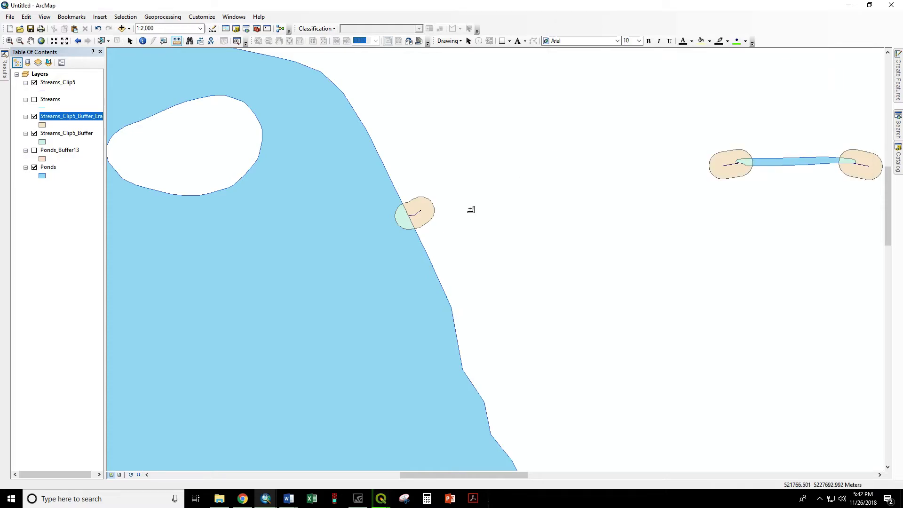
Measure from the stream's end at the pond edge to the erased buffer's outer edge and display the Ponds_Buffer13 layer.
click(409, 214)
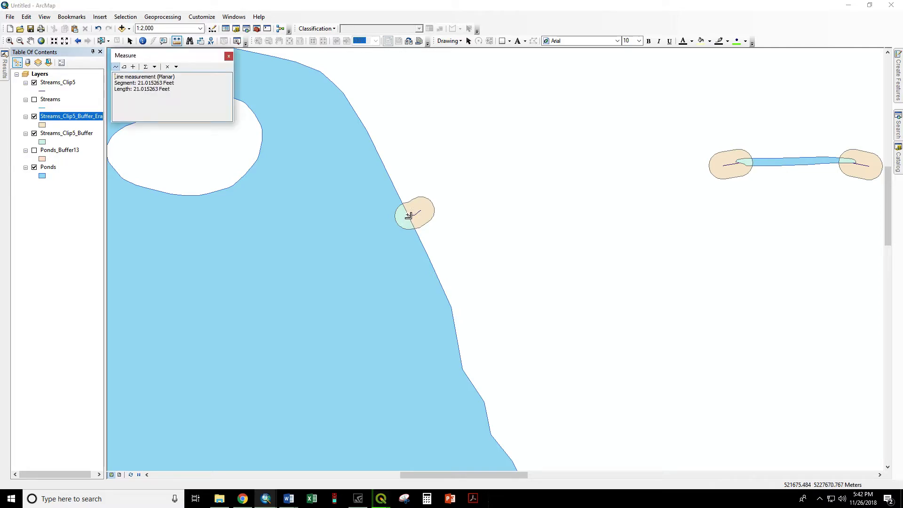
click(431, 203)
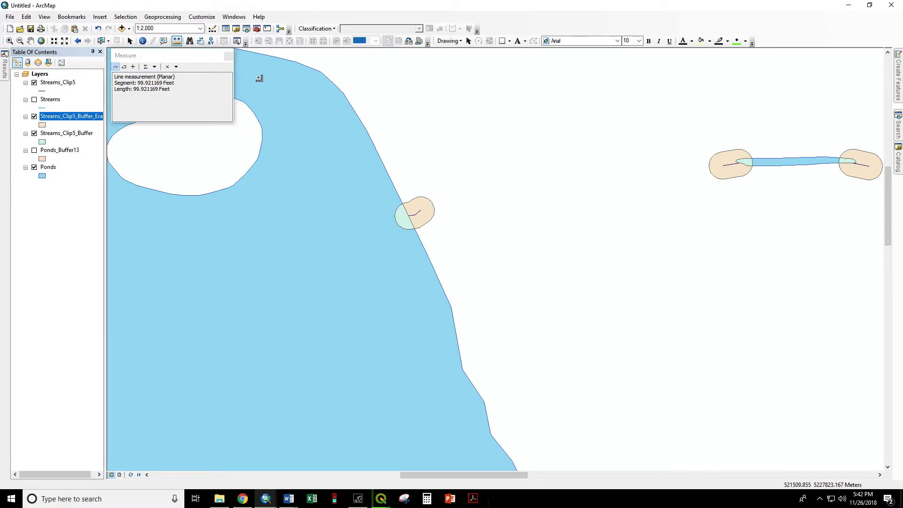
click(228, 56)
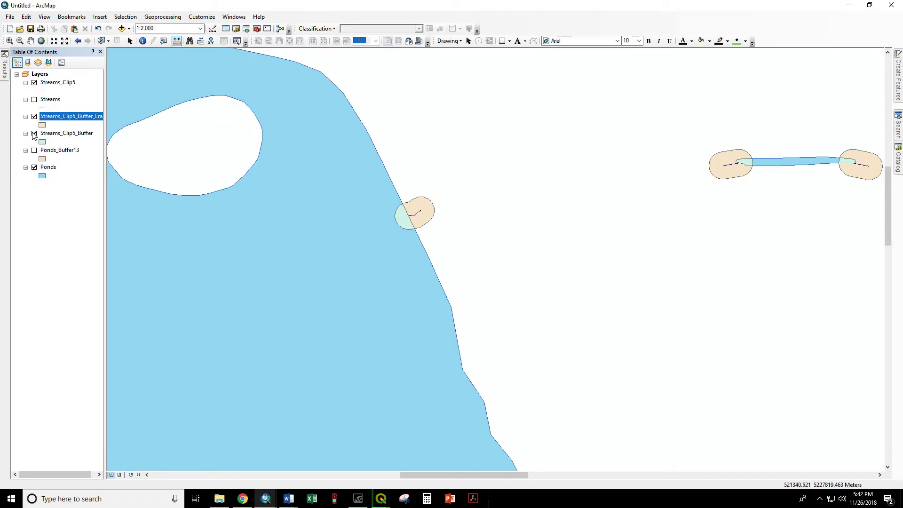
click(34, 150)
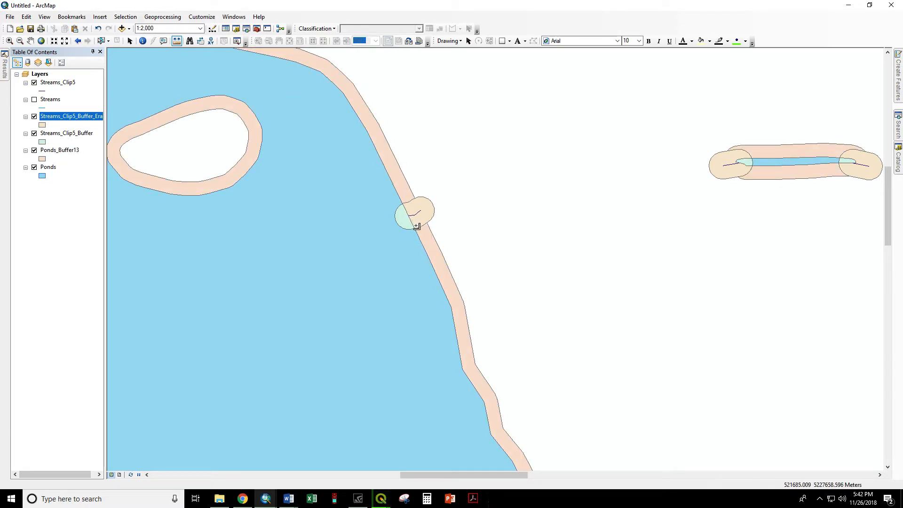
click(175, 18)
click(173, 26)
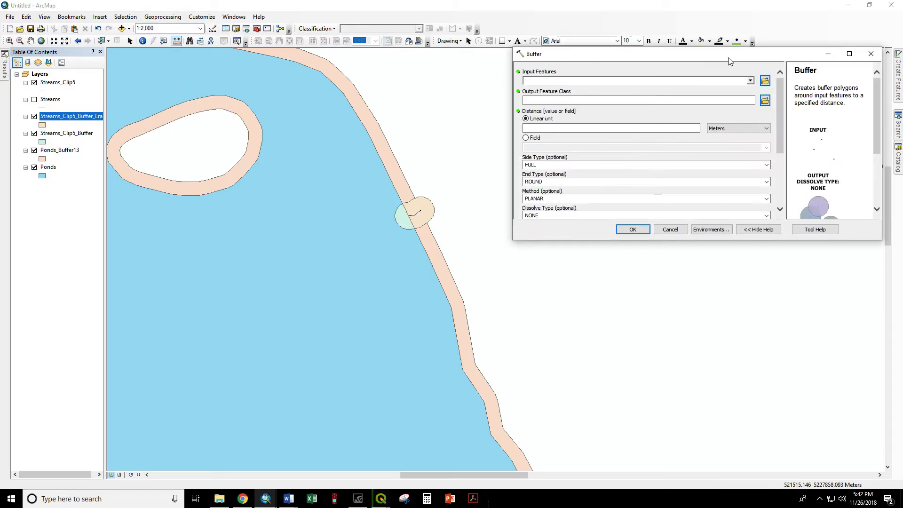
click(750, 80)
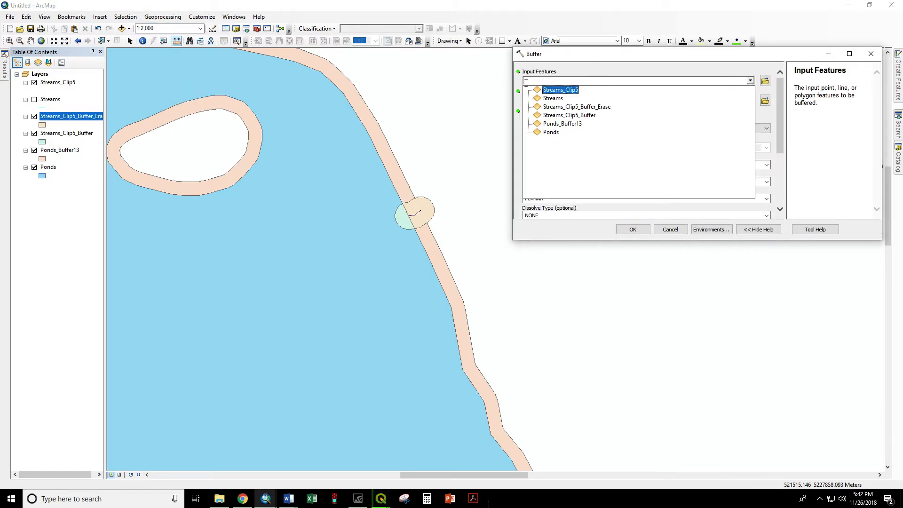
click(593, 107)
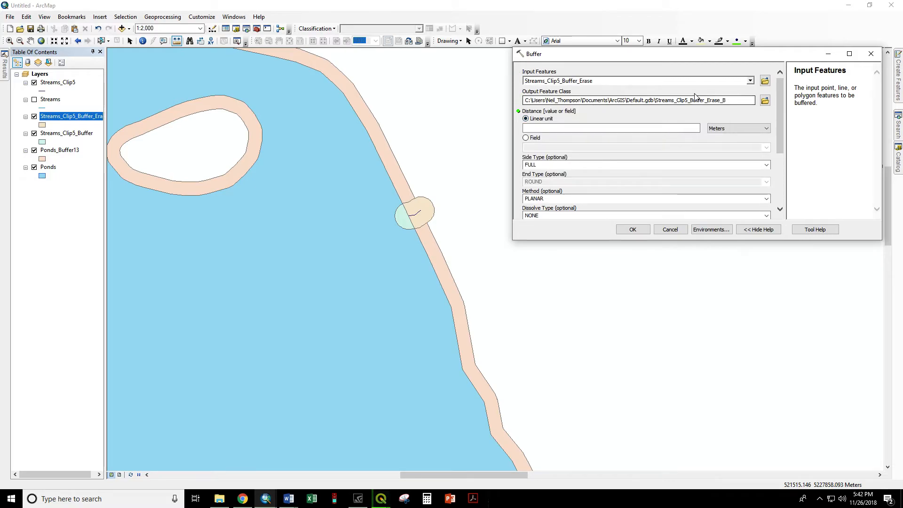
click(671, 229)
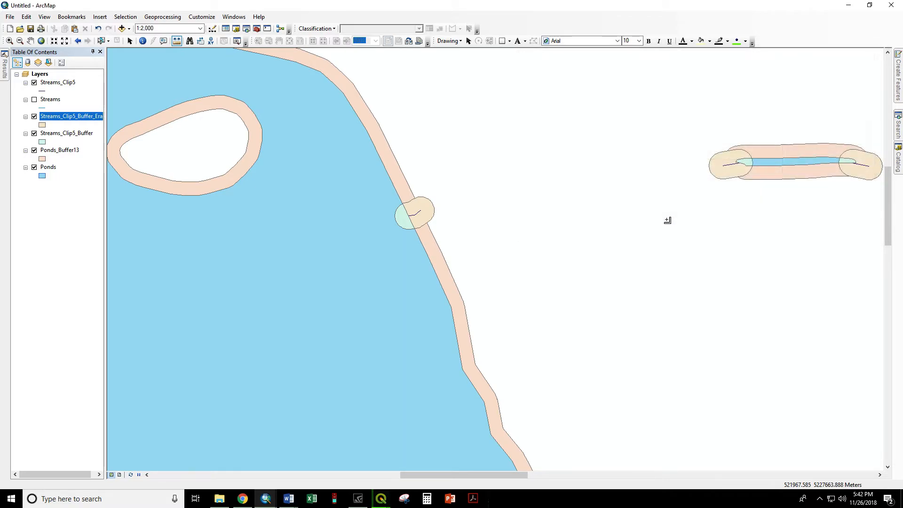
Clip the Streams_Clip5_Buffer_Erase layer using Ponds_Buffer13 as the clip features.
click(163, 17)
click(173, 38)
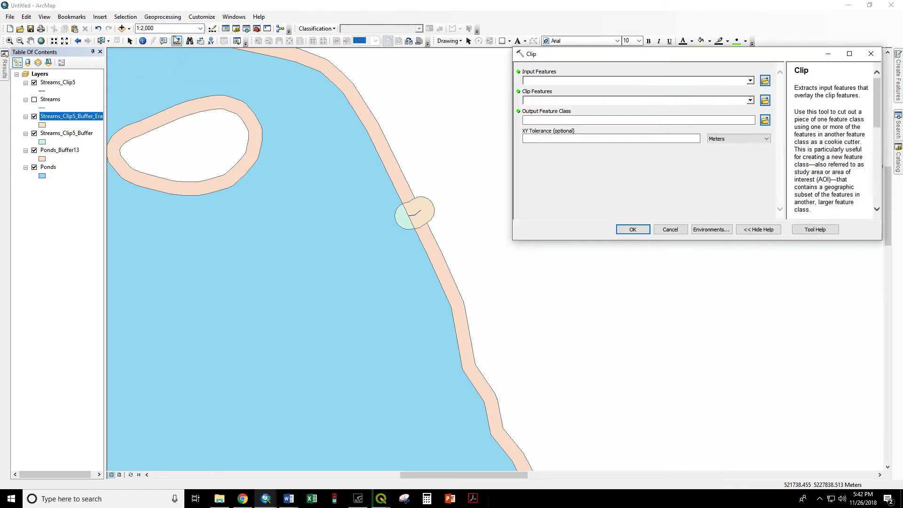
click(750, 82)
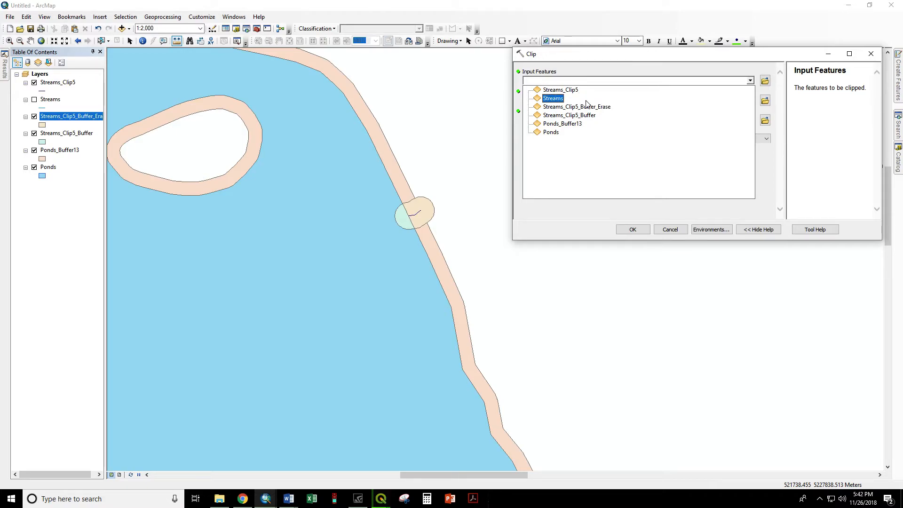
click(600, 109)
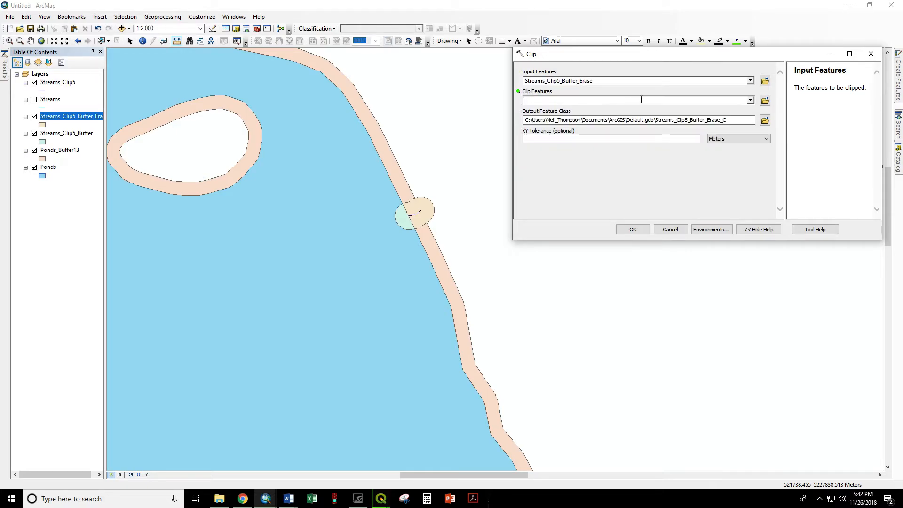
click(750, 100)
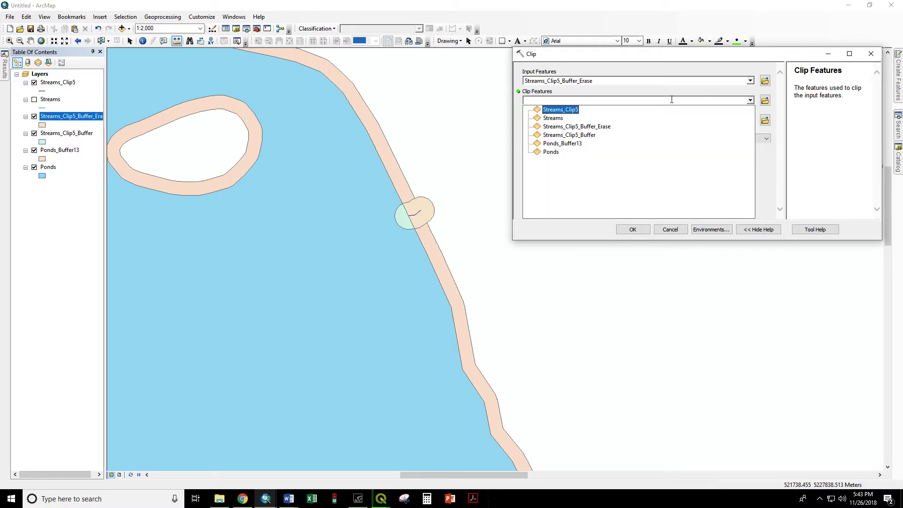
click(568, 144)
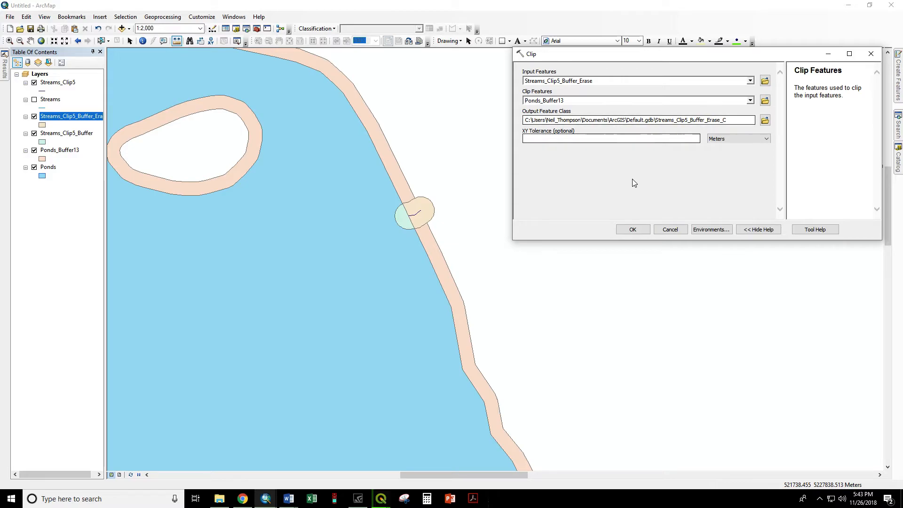
click(632, 229)
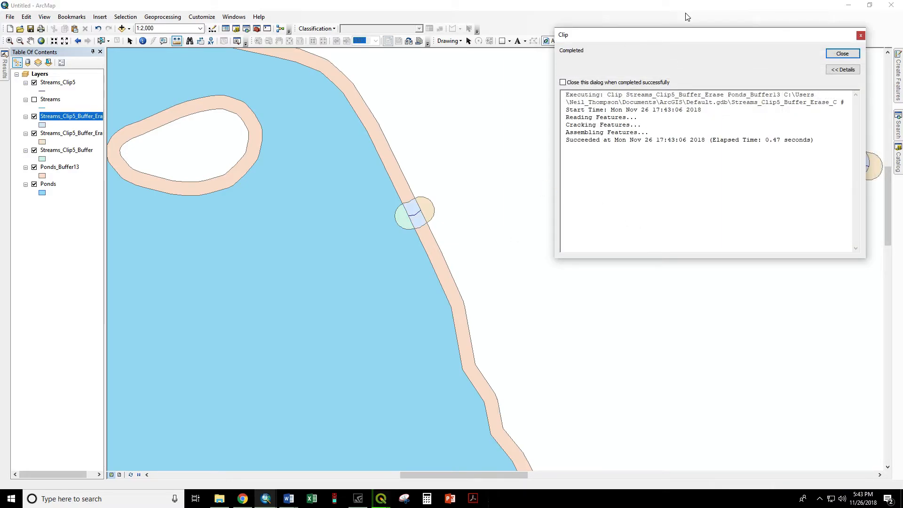
click(840, 53)
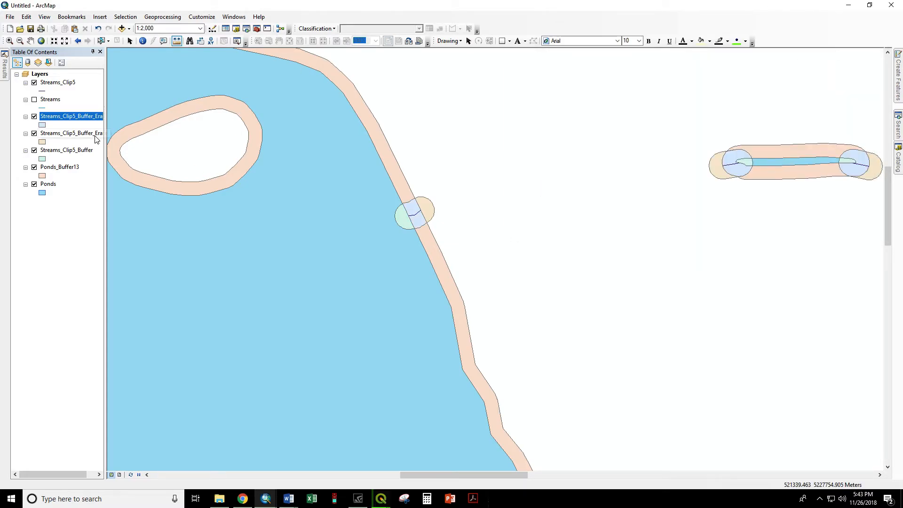
Hide the Streams_Clip5_Buffer_Erase, Streams_Clip5_Buffer and Ponds_Buffer13 layers, and compare the clipped areas with Ponds off and on.
click(33, 134)
click(34, 150)
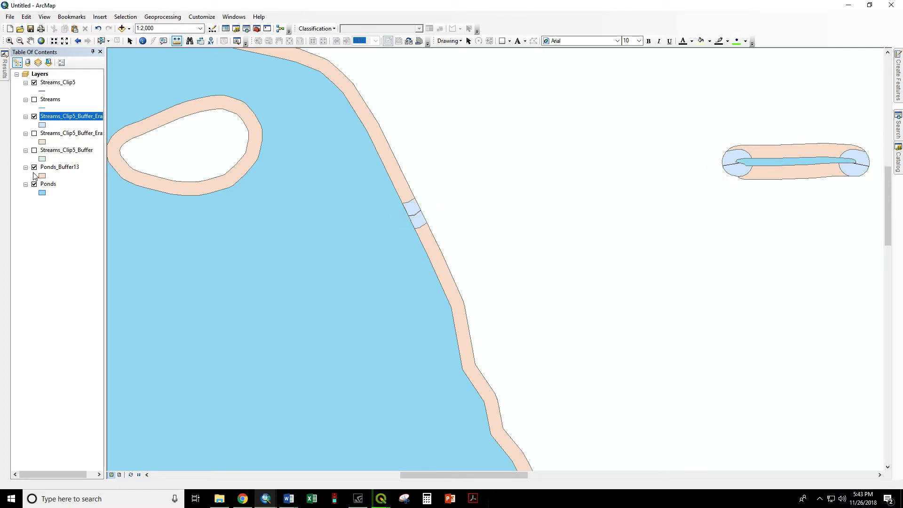
click(34, 167)
click(34, 185)
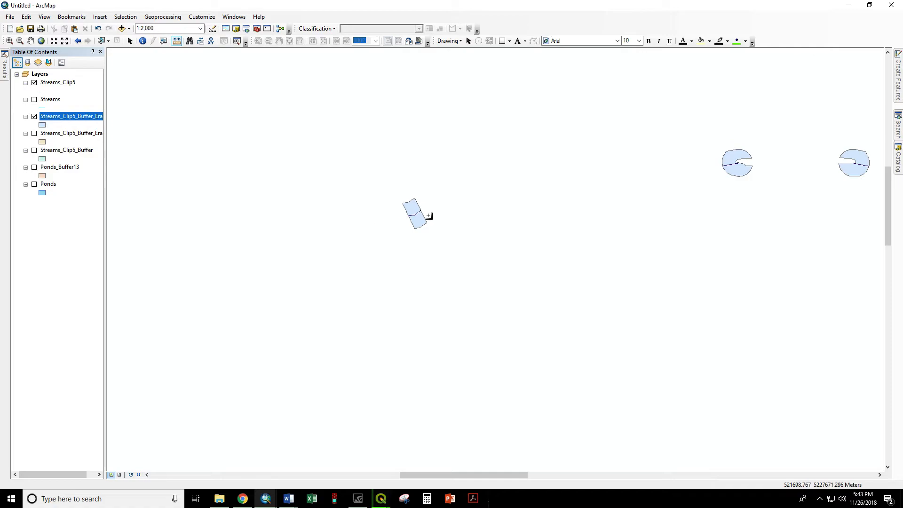
click(35, 184)
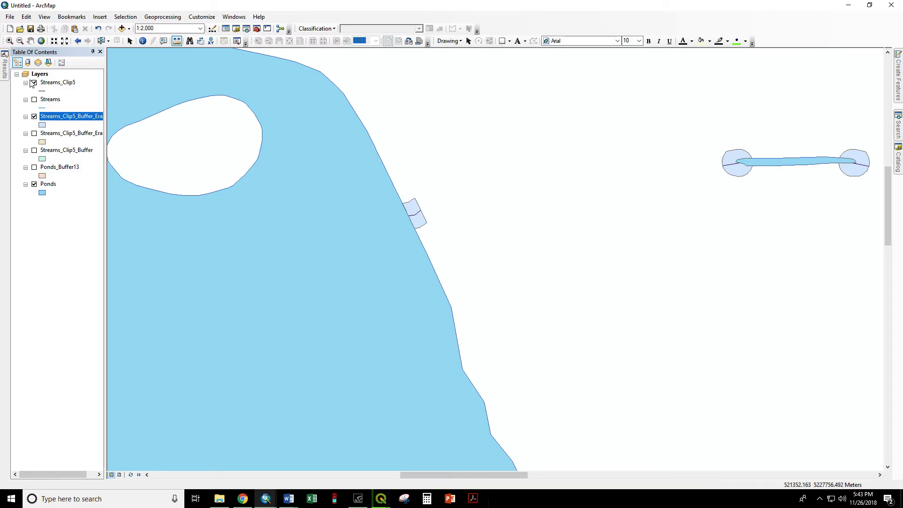
Zoom to the extent of the newly clipped erase layer and hide the Ponds and Streams_Clip5 layers.
click(896, 123)
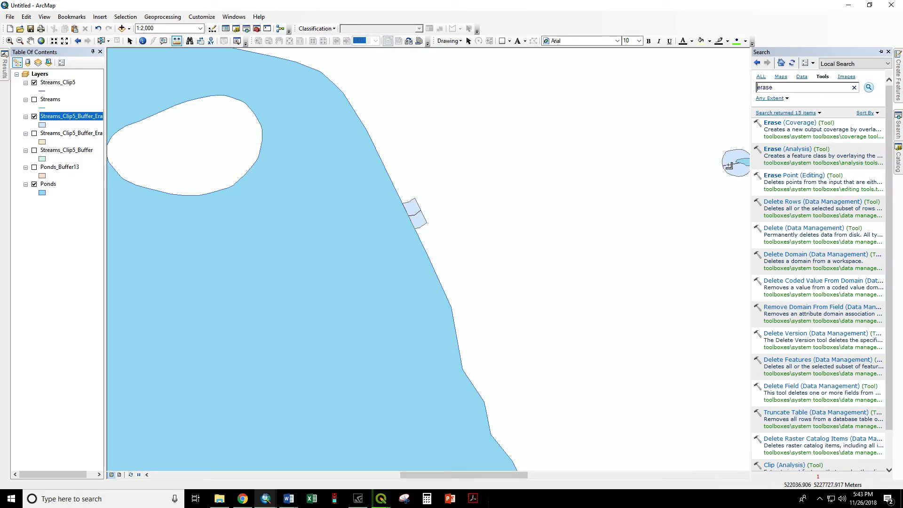
right_click(44, 116)
click(77, 164)
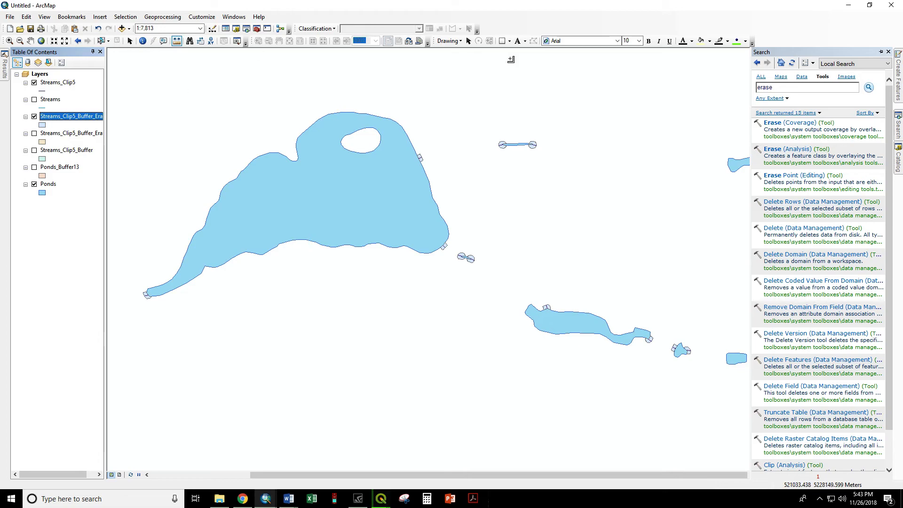
click(34, 184)
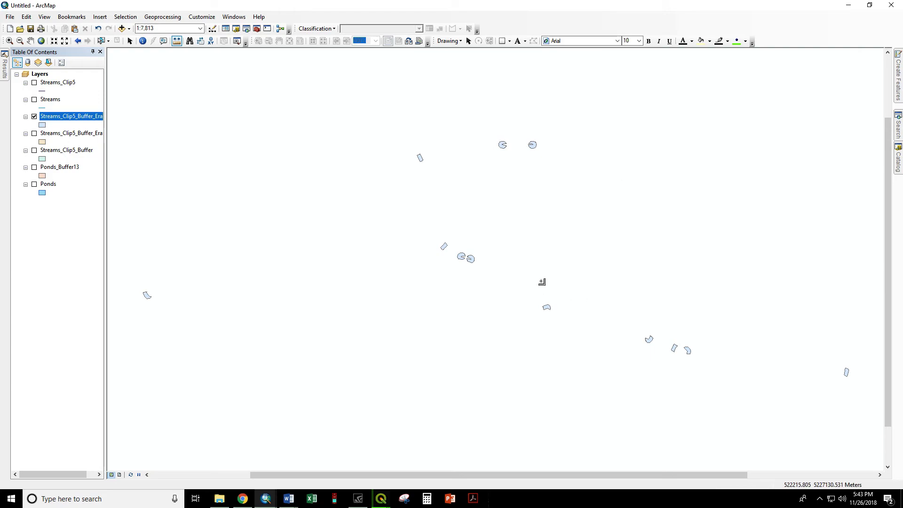
Search the tools for "create random points" and open the Create Random Points (Data Management) tool.
click(898, 127)
double_click(805, 88)
text(create)
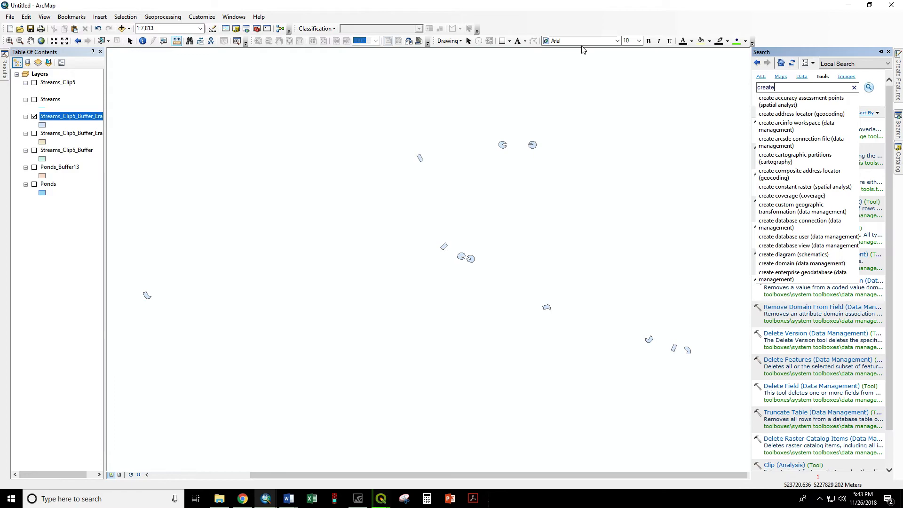
text( c)
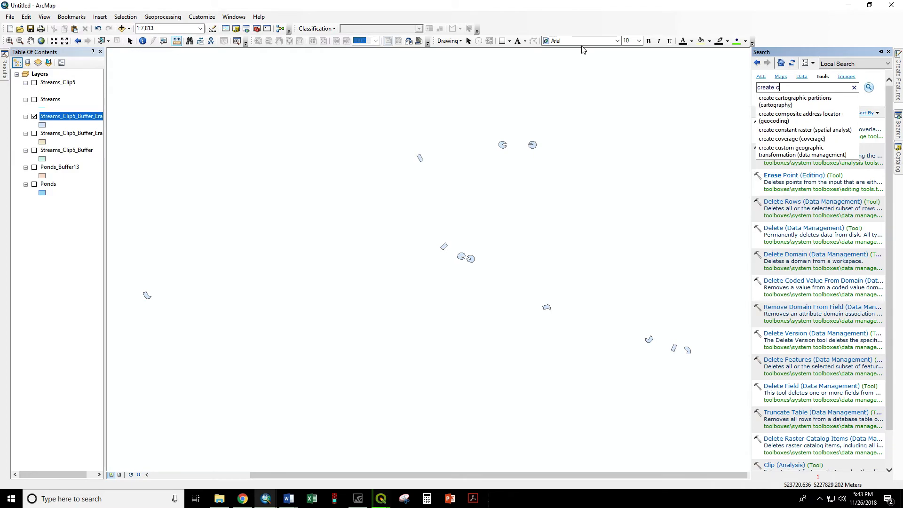
key(BackSpace)
text(random points)
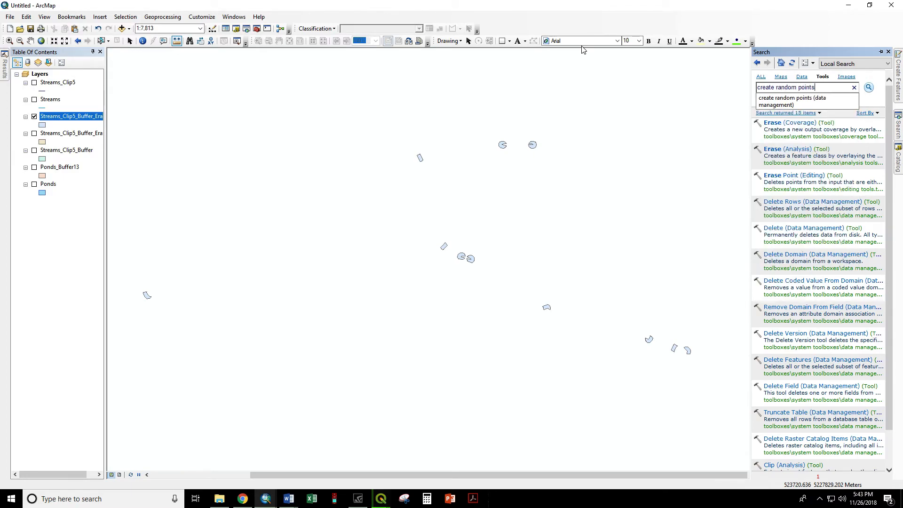
key(Return)
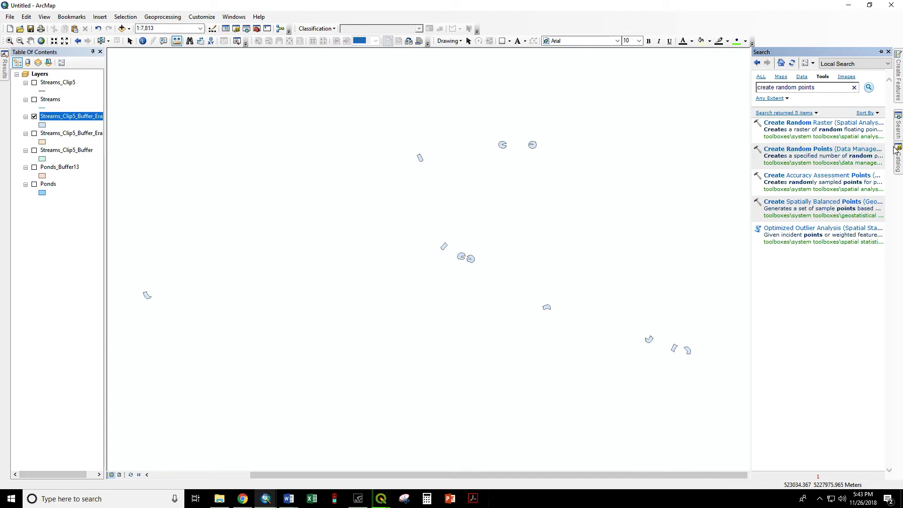
click(830, 149)
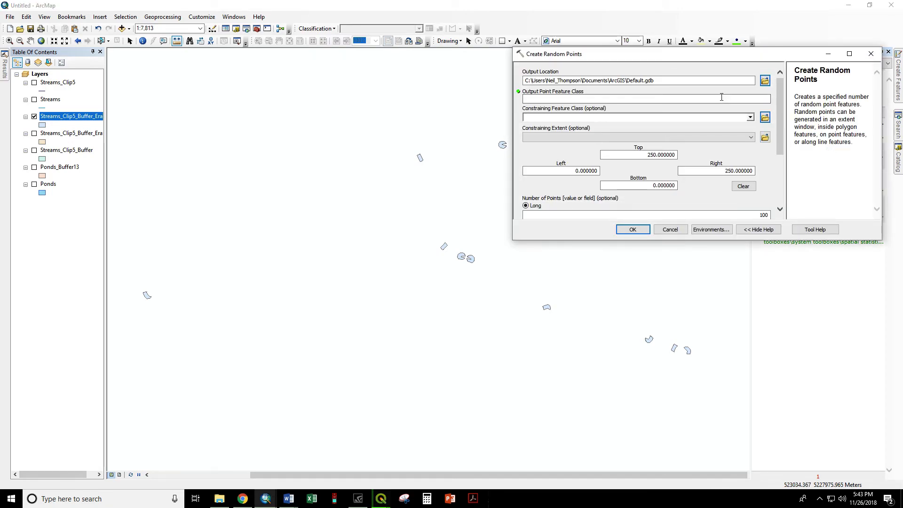
Name the output point feature class SamplePoints20 and set the number of points to 20.
click(627, 98)
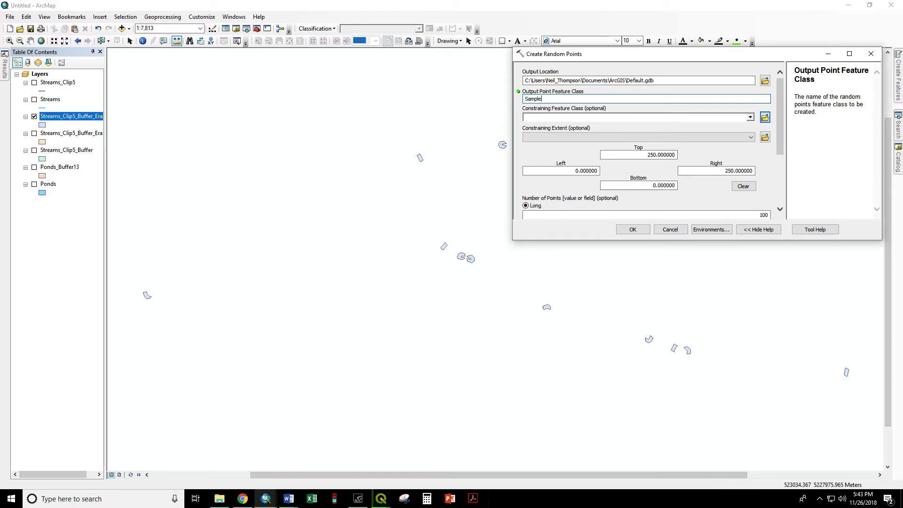
text(SamplePoints20)
scroll(763, 211, down, 1)
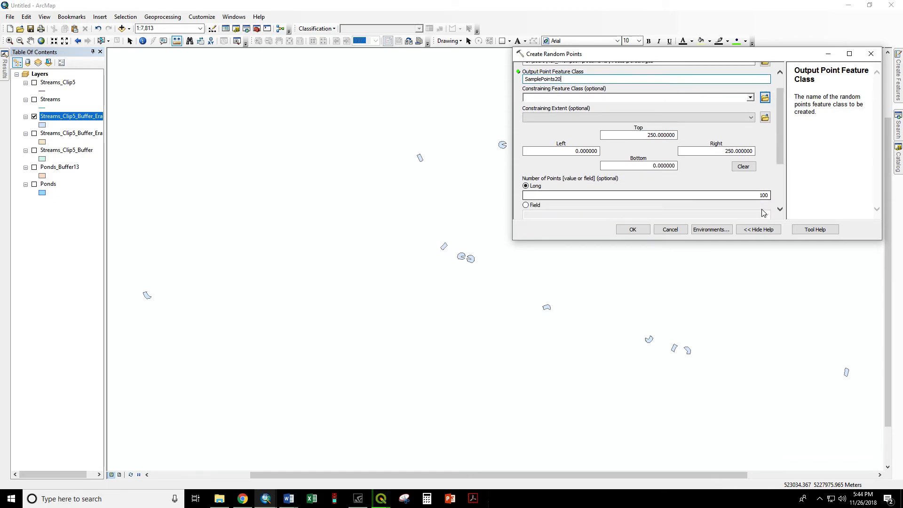
click(750, 194)
text(20)
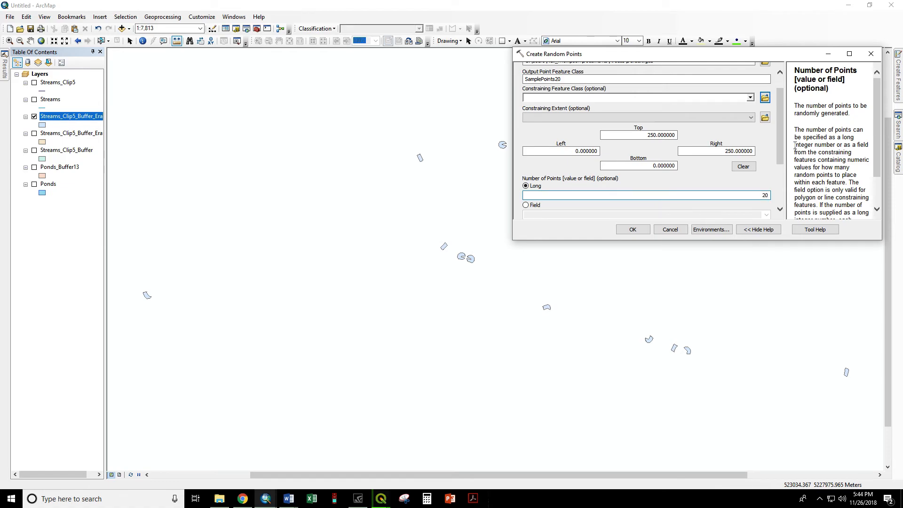
drag(780, 151, 779, 139)
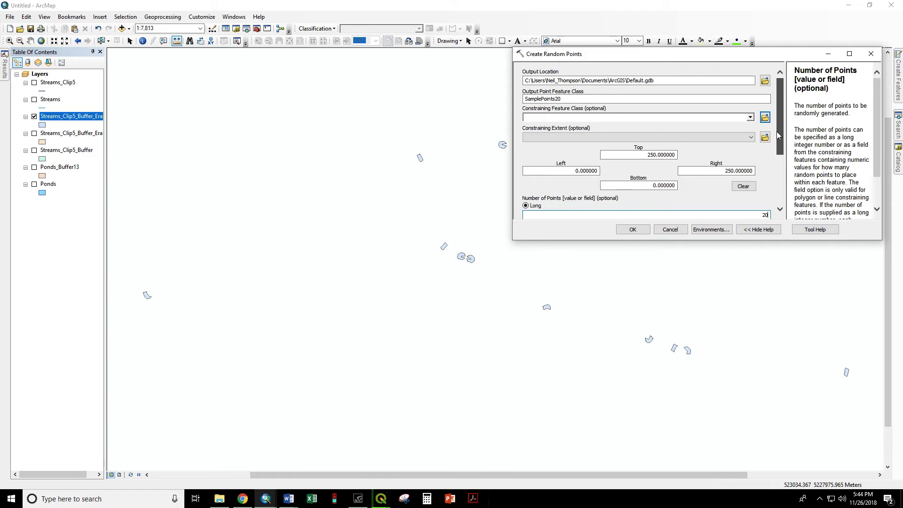
Constrain the random points to Streams_Clip5_Buffer_Erase_C, run the tool and dismiss its completion report.
click(749, 118)
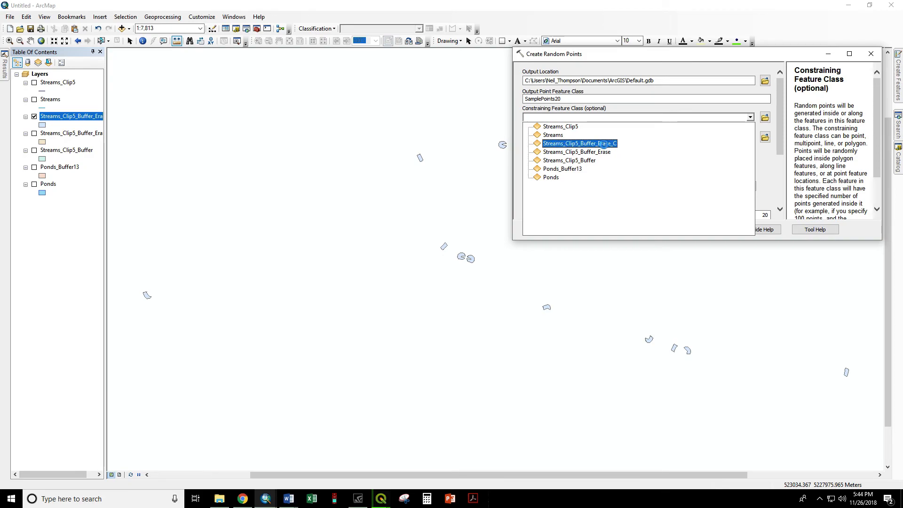
click(603, 144)
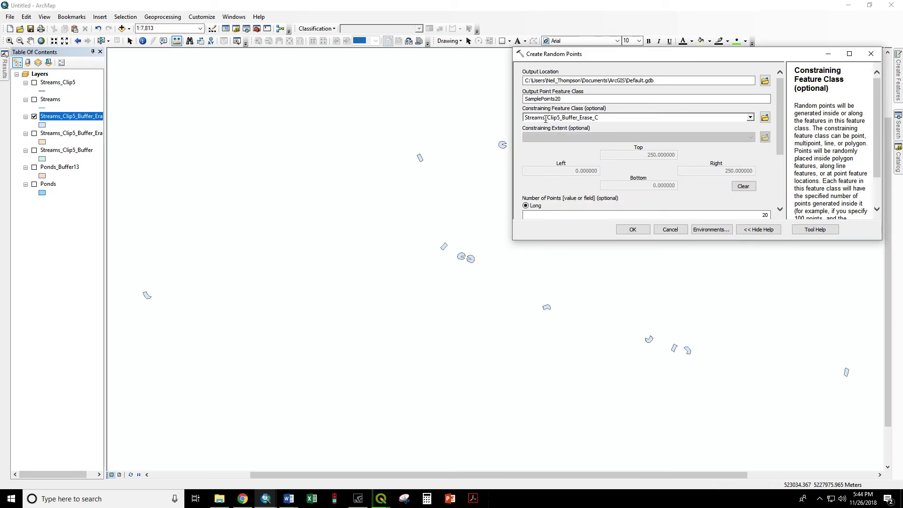
drag(780, 107, 769, 178)
click(645, 233)
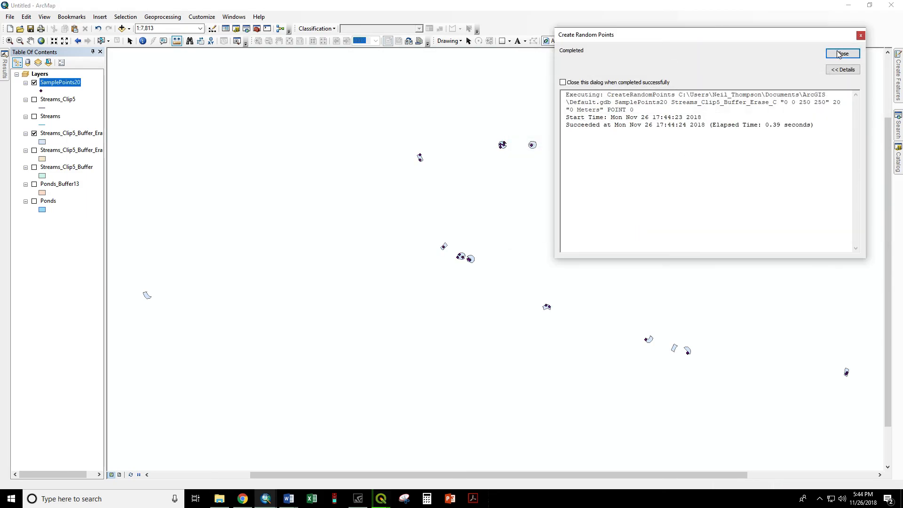
click(842, 54)
Select all records in the SamplePoints20 attribute table to highlight the points on the map, and clear the selection after closing the table.
scroll(480, 155, down, 2)
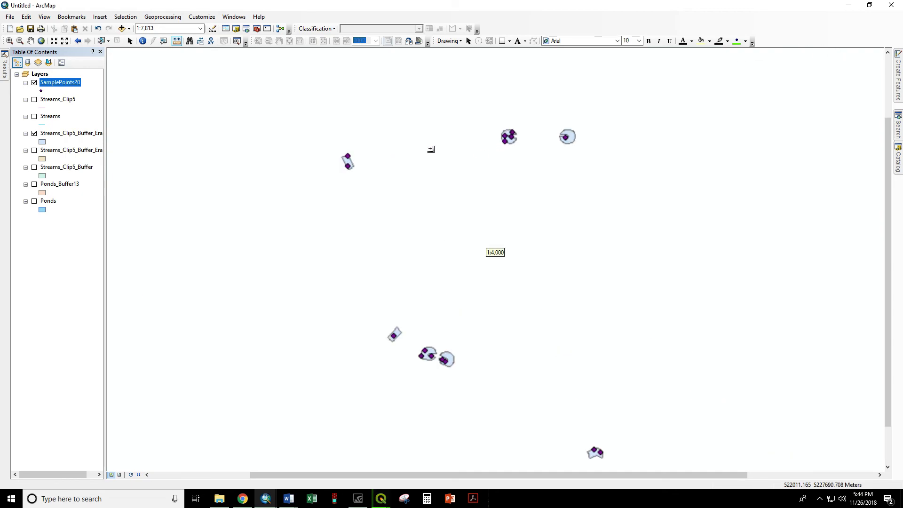
right_click(58, 84)
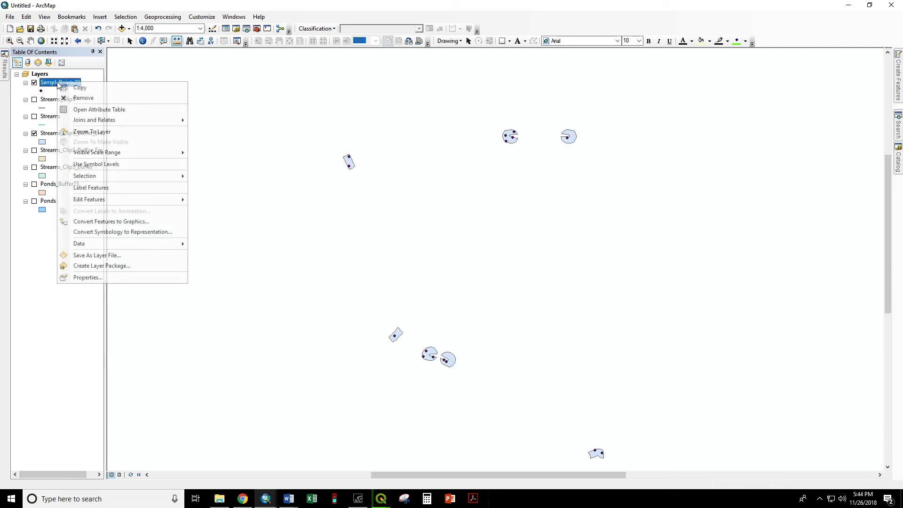
click(99, 109)
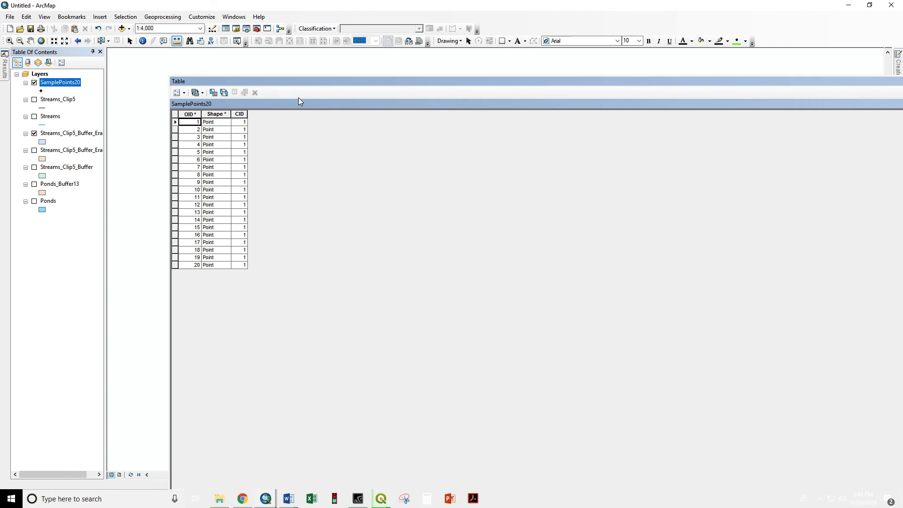
drag(315, 81, 538, 69)
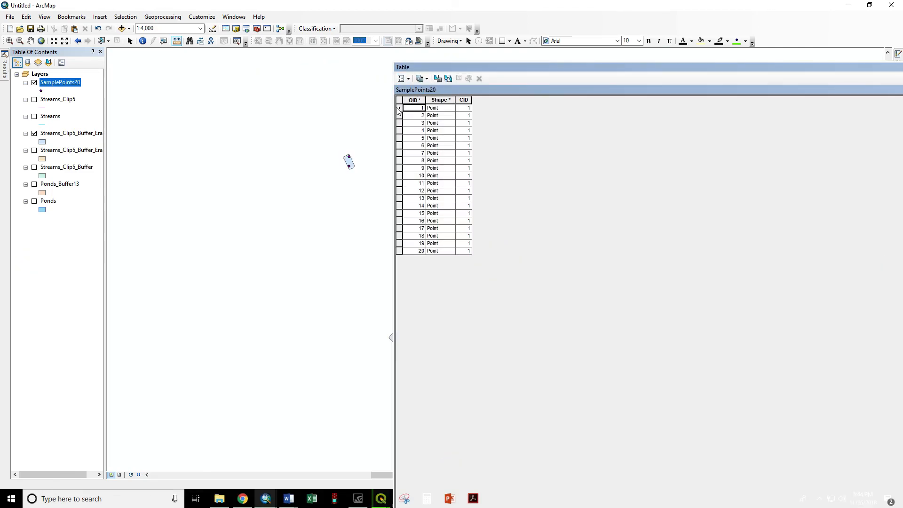
drag(399, 111, 395, 262)
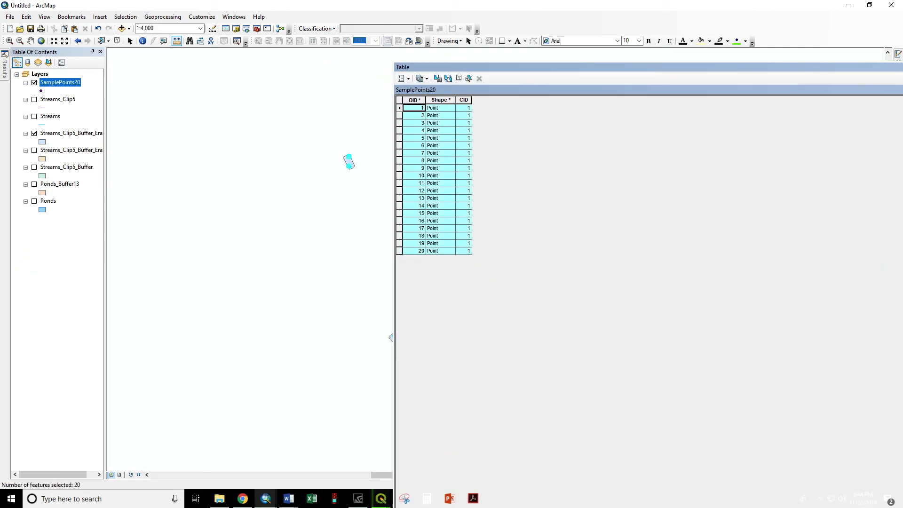
click(902, 67)
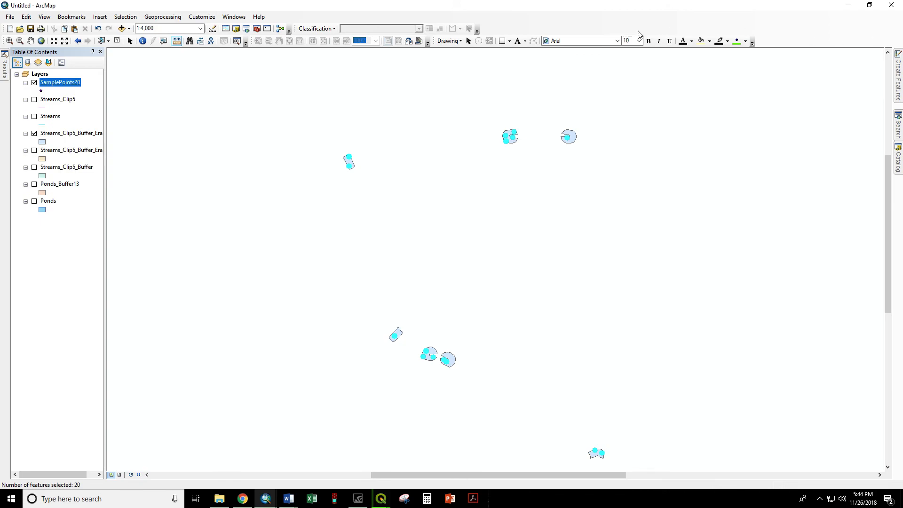
click(117, 41)
Examine up close how the sample points are distributed inside the two northernmost round, notched areas.
scroll(518, 151, up, 2)
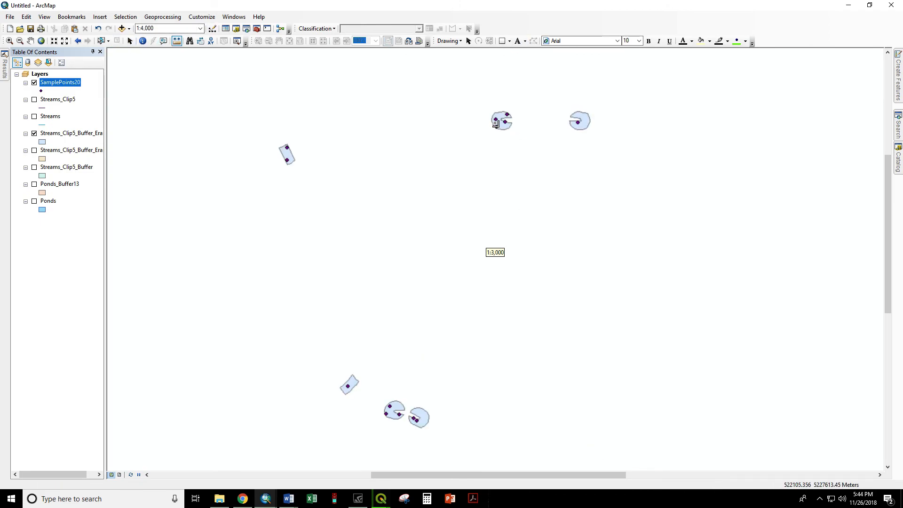
scroll(501, 120, up, 4)
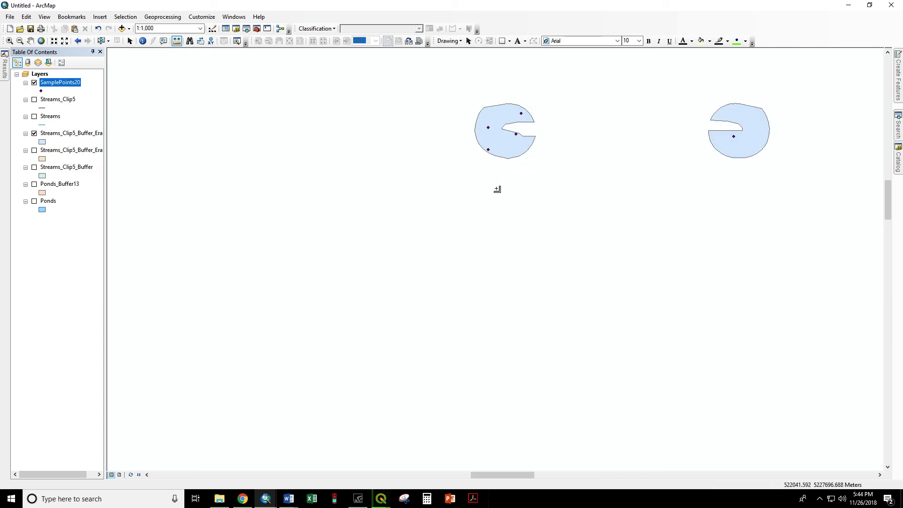
click(522, 114)
Review the fields of the SamplePoints20 attribute table again, close it and zoom to the layer's full extent.
right_click(81, 86)
click(110, 107)
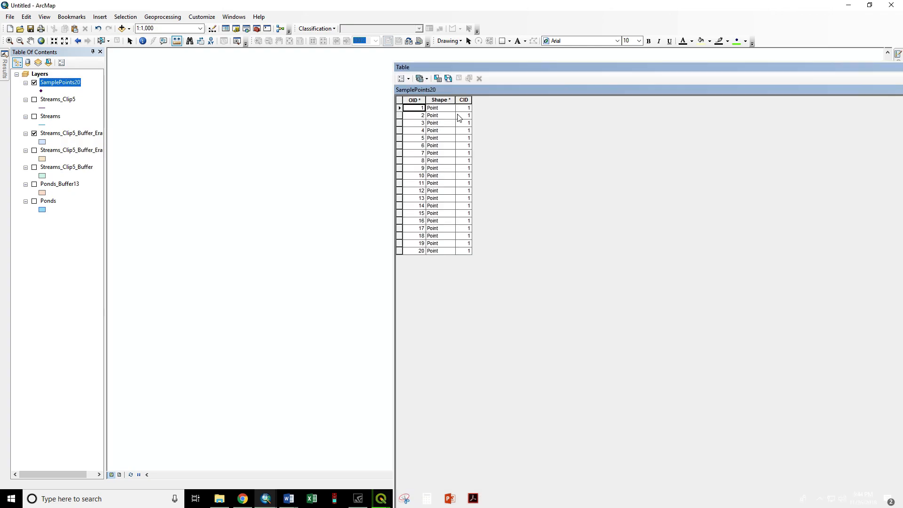
click(471, 108)
click(900, 66)
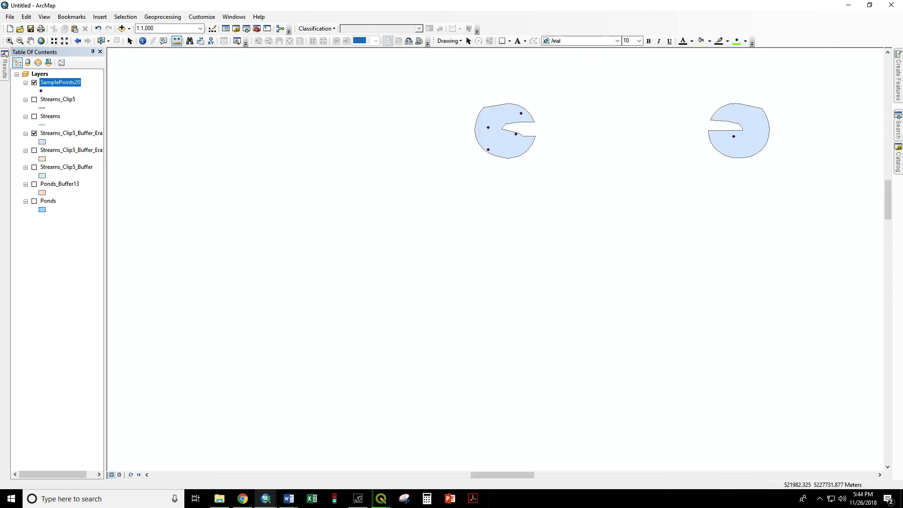
right_click(75, 84)
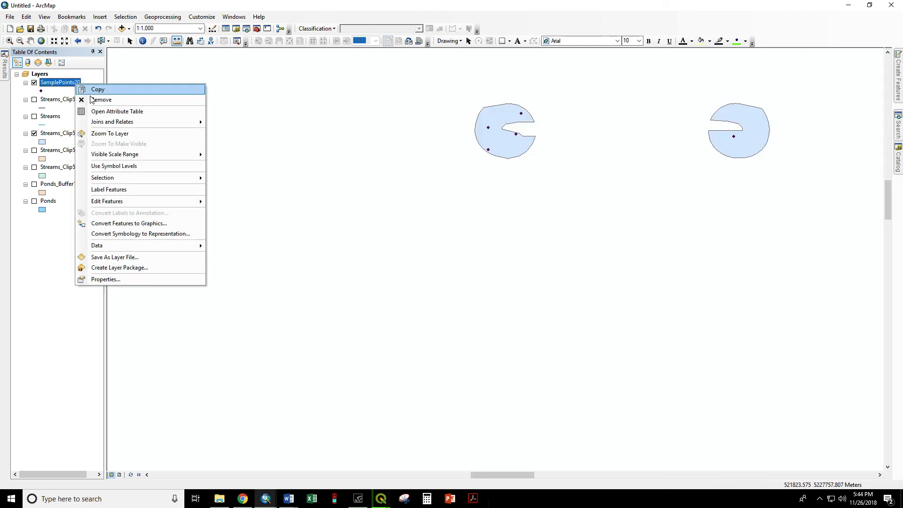
click(118, 133)
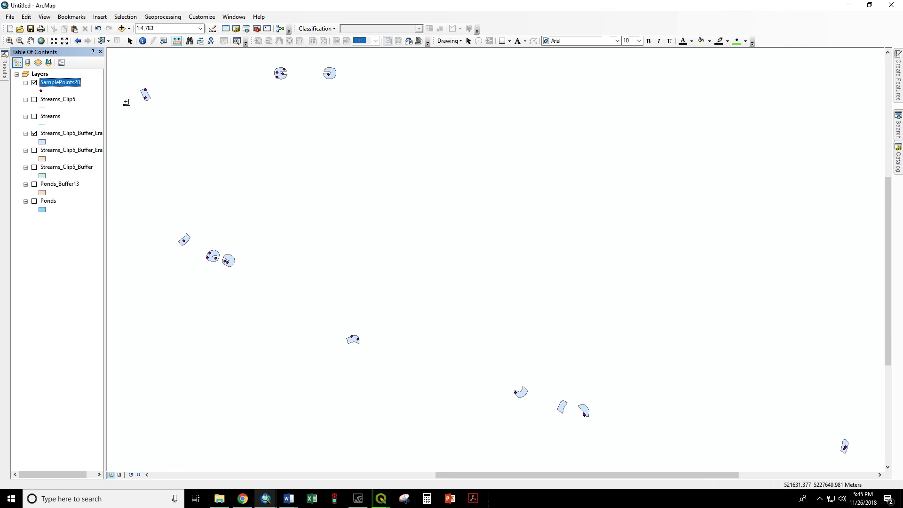